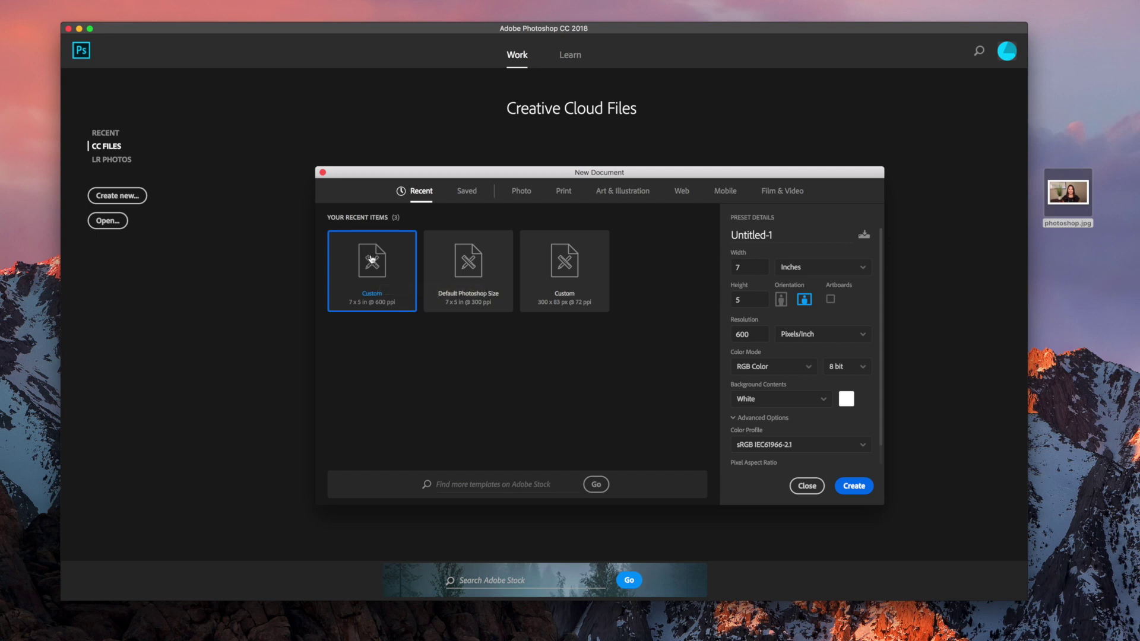
Create a new 7 x 5 in document at 600 ppi and place photoshop.jpg from the desktop into it.
left_click(855, 486)
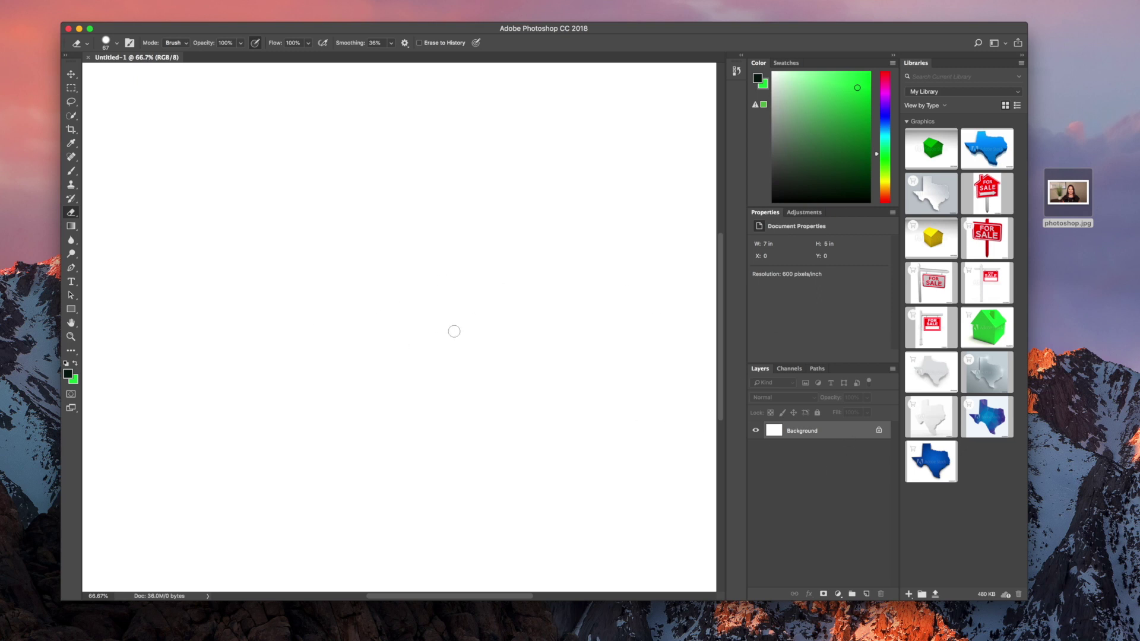
left_click(1076, 195)
left_click_drag(1076, 195, 528, 234)
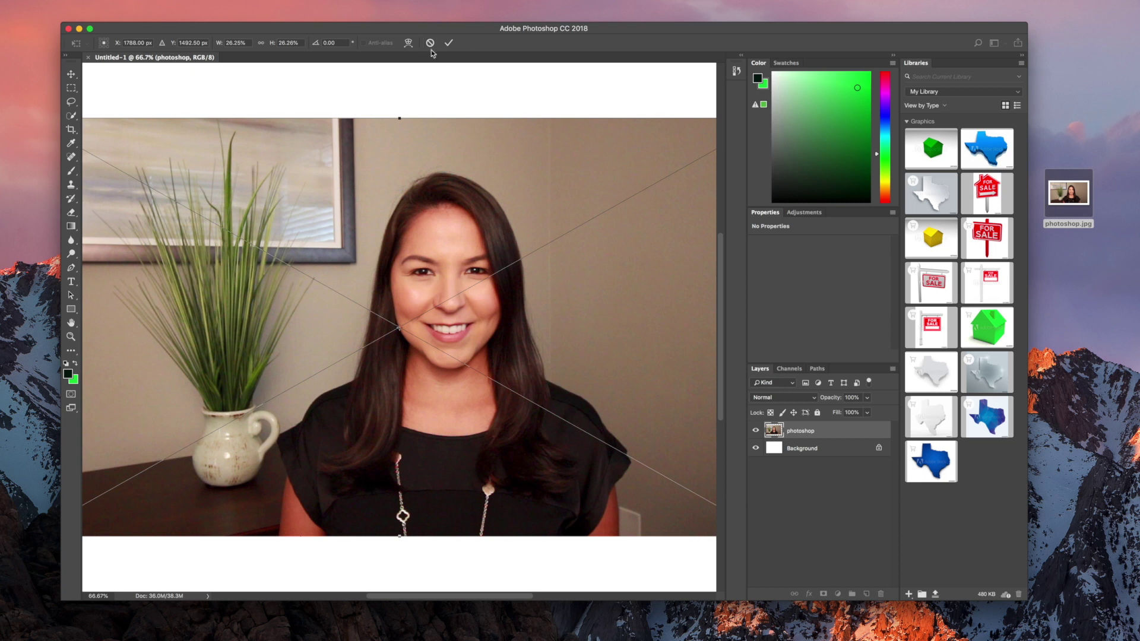
left_click(449, 43)
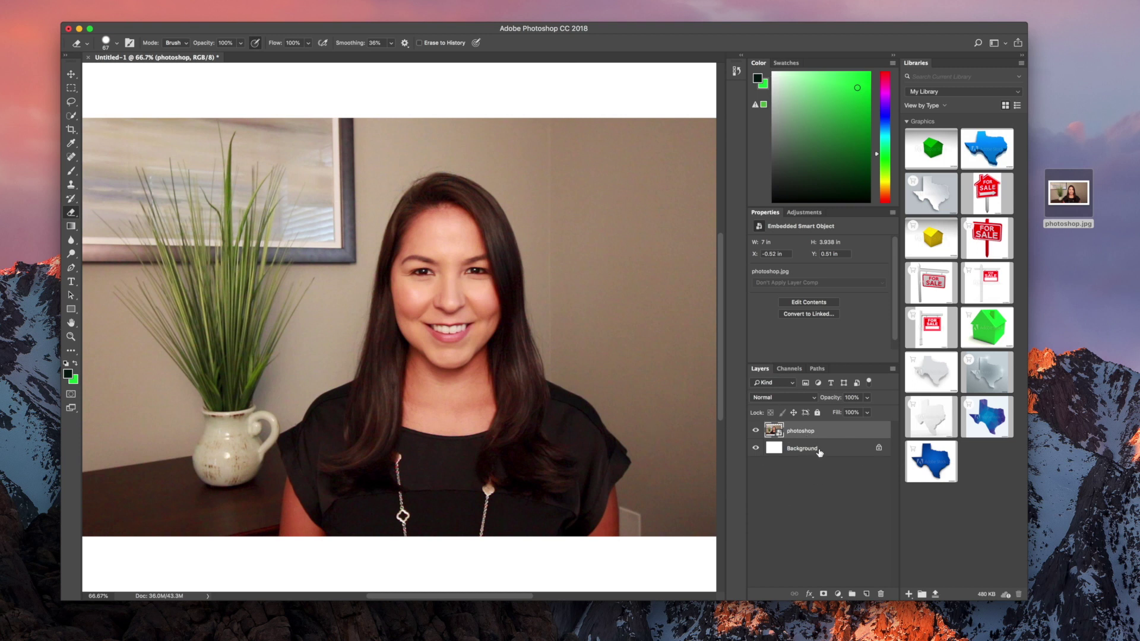
Unlock the white background layer, add an empty layer above it, and delete the white layer.
left_click(878, 448)
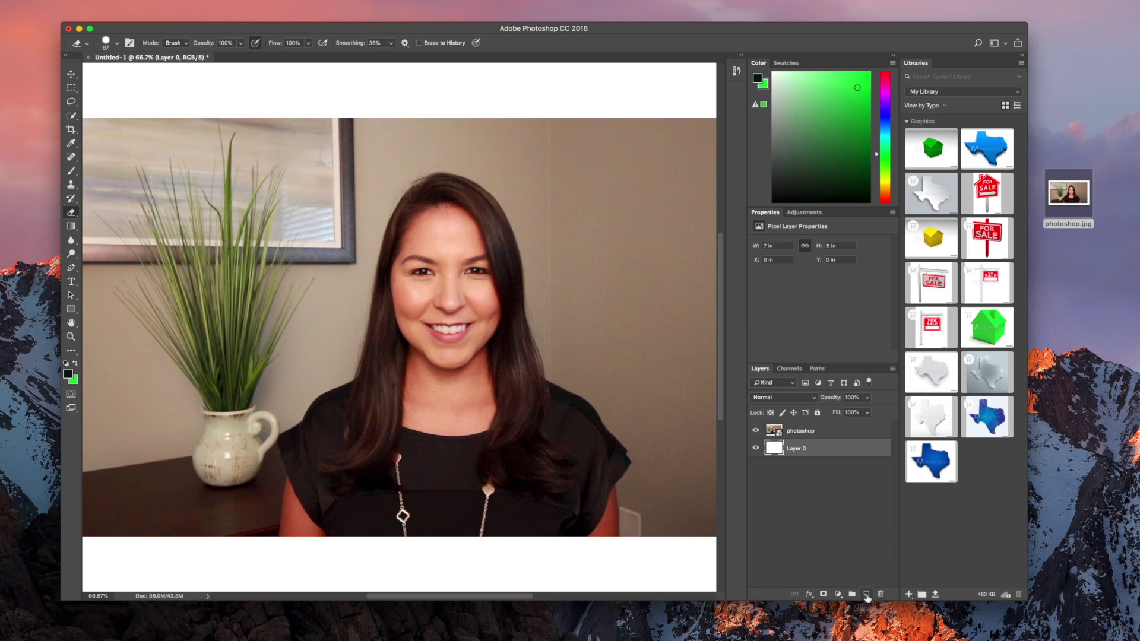
left_click(866, 594)
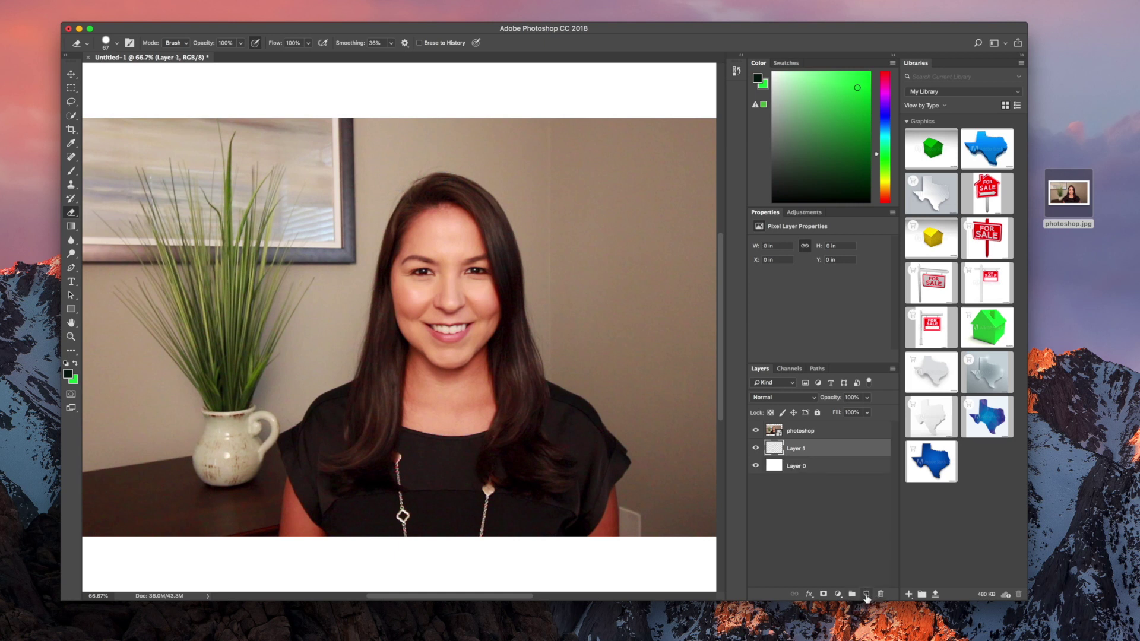
left_click(823, 470)
right_click(843, 469)
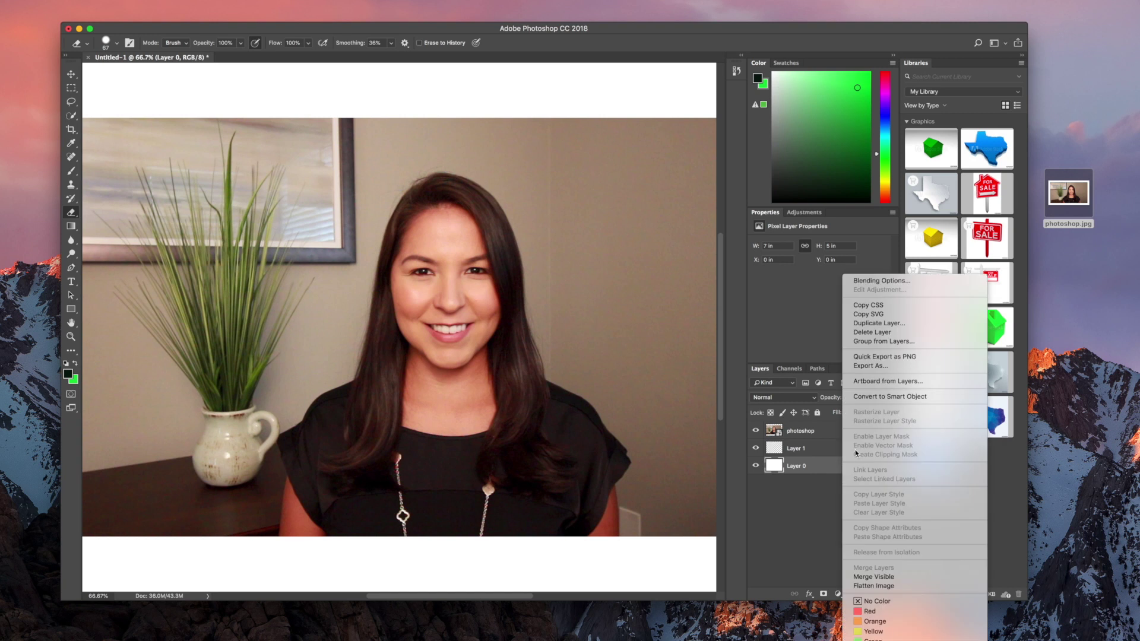
left_click(868, 332)
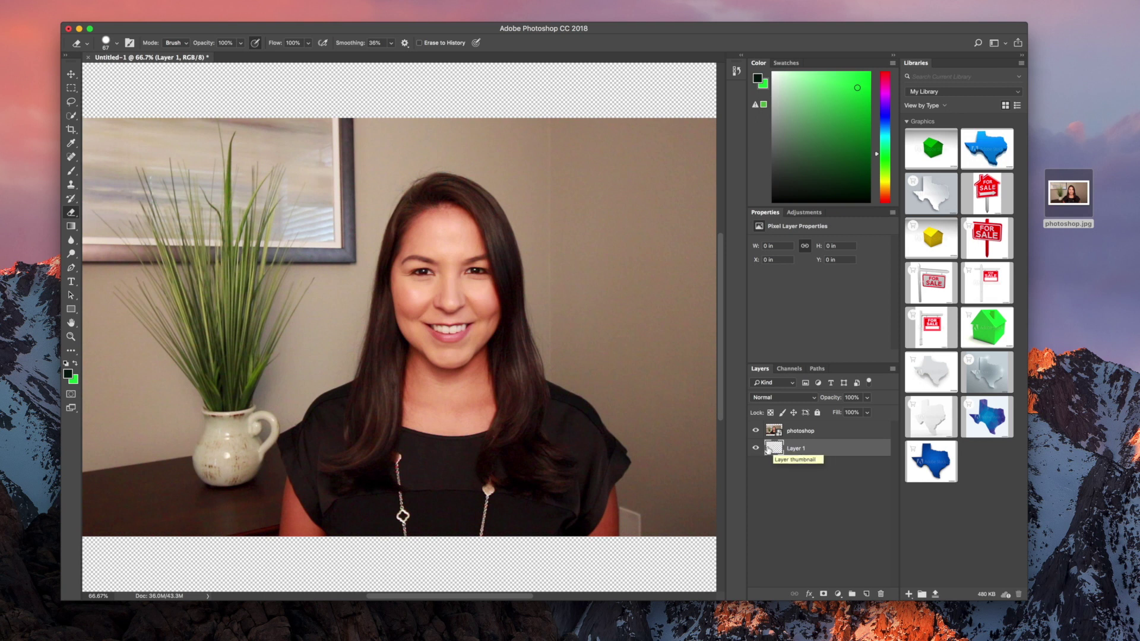
Rasterize the placed photoshop smart object layer so that it can be erased.
left_click(799, 433)
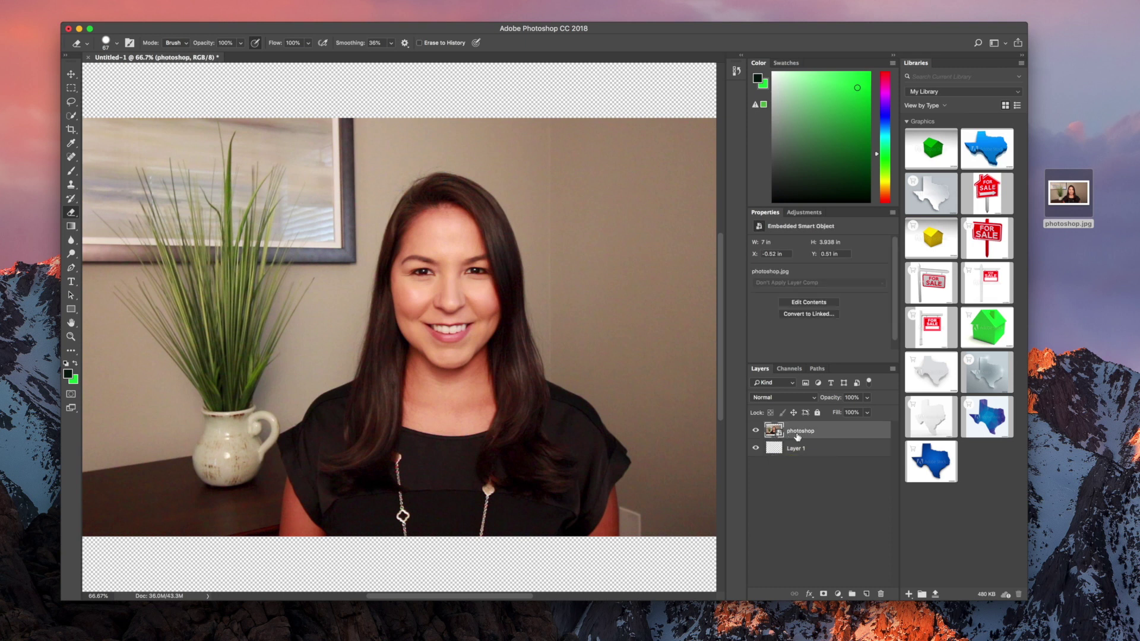
left_click(596, 320)
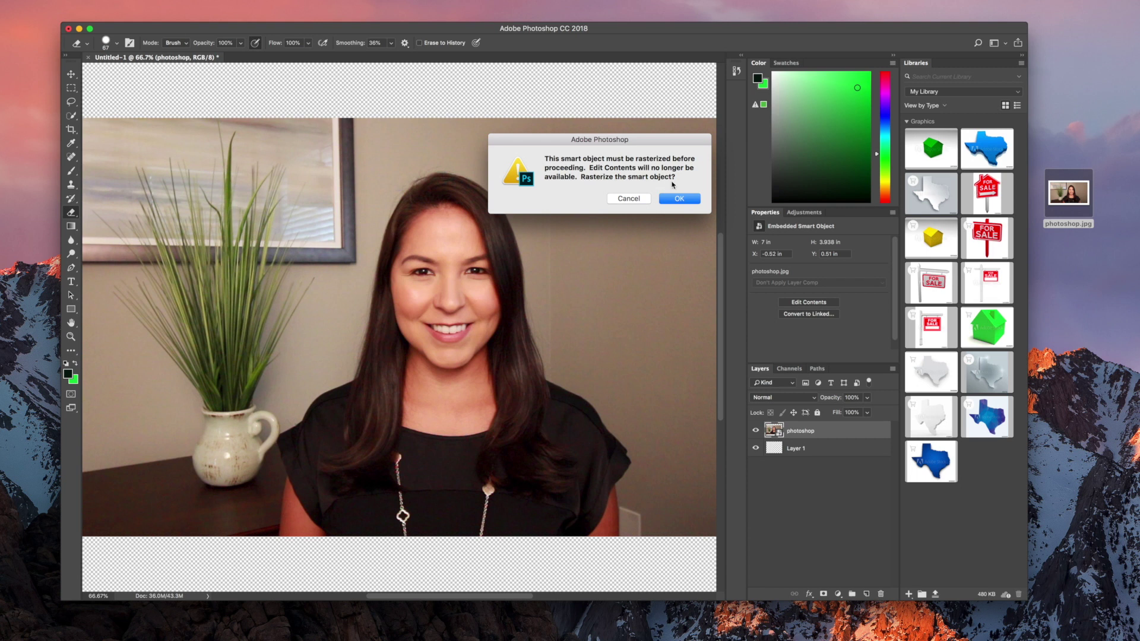
left_click(677, 201)
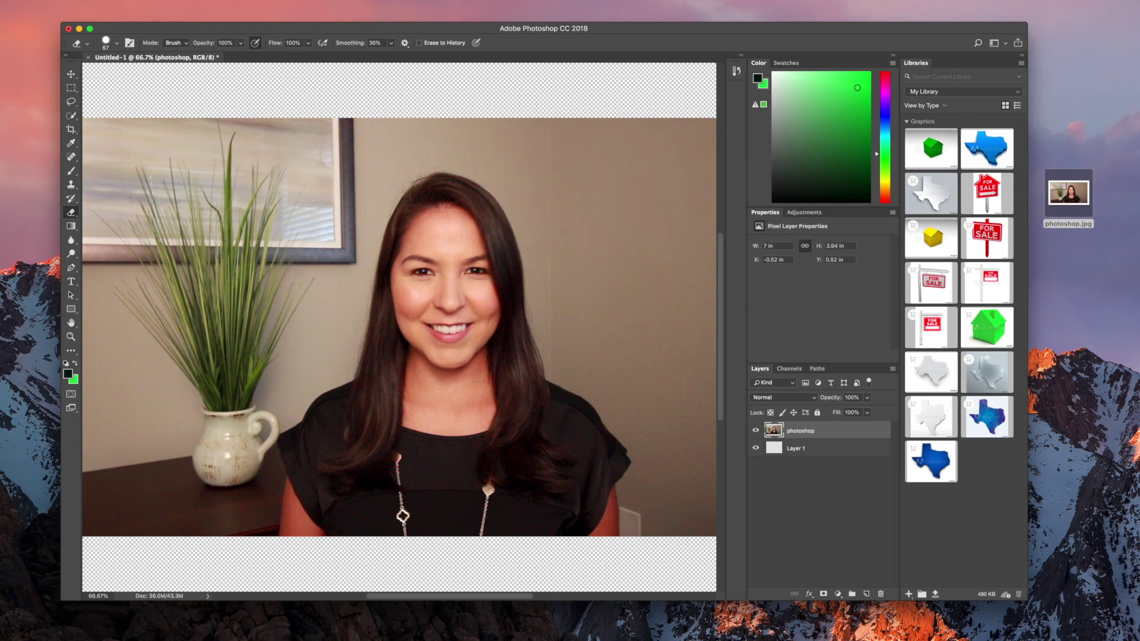
Remove the wall, framed picture, plant and vase around the woman using Quick Selection.
left_click(70, 118)
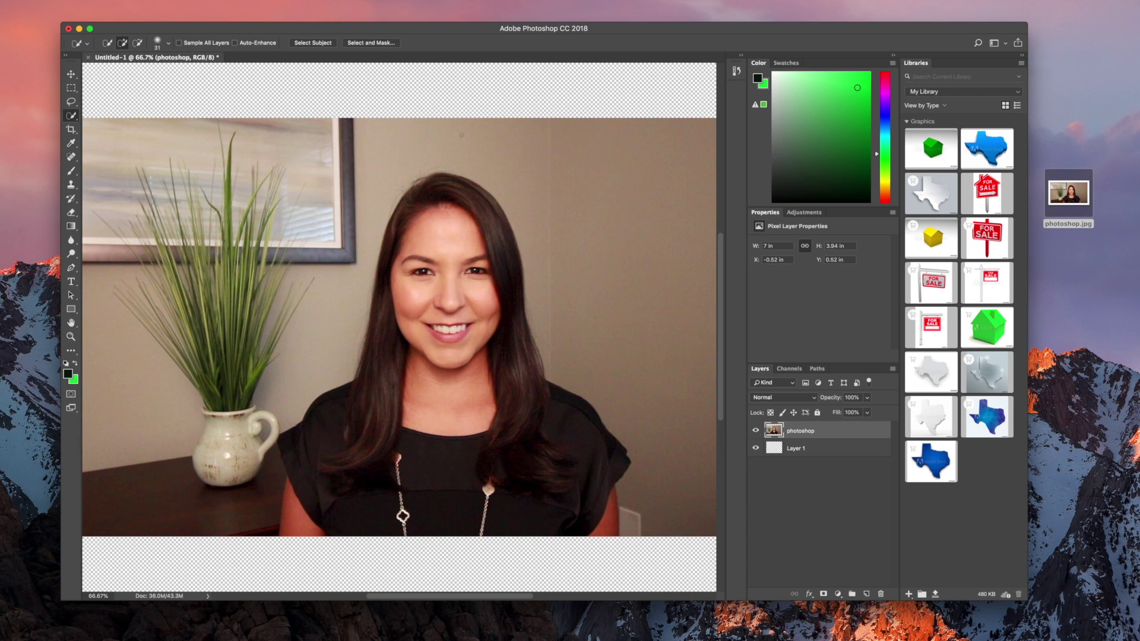
mouse_move(498, 162)
left_mouse_down()
mouse_move(527, 188)
mouse_move(536, 135)
left_mouse_up()
key("super+x")
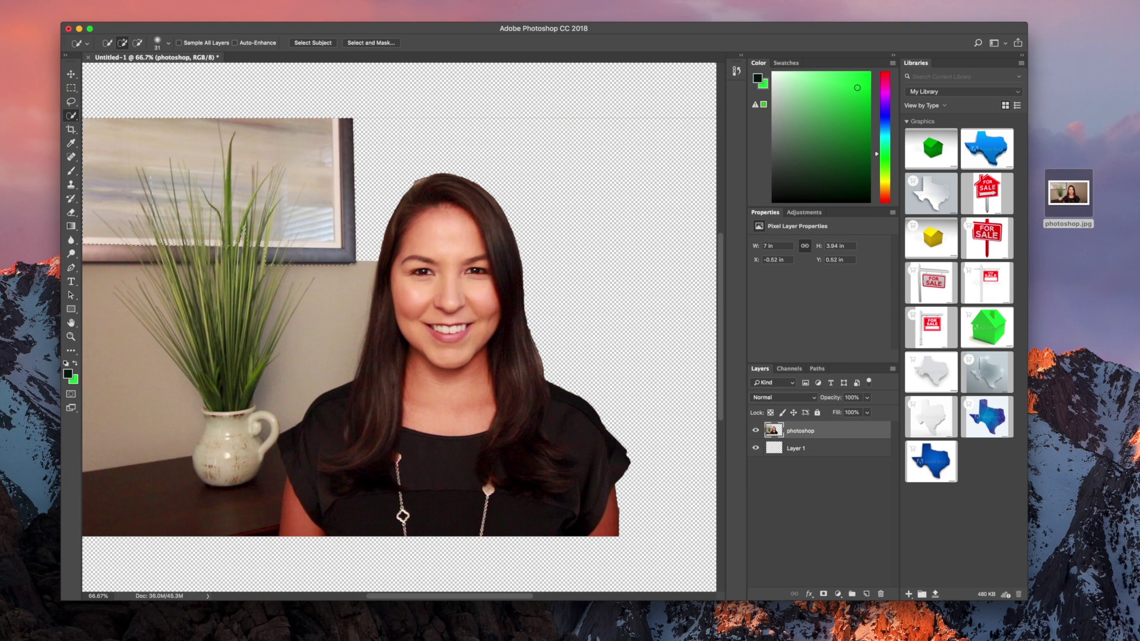
left_click(355, 276)
key("Delete")
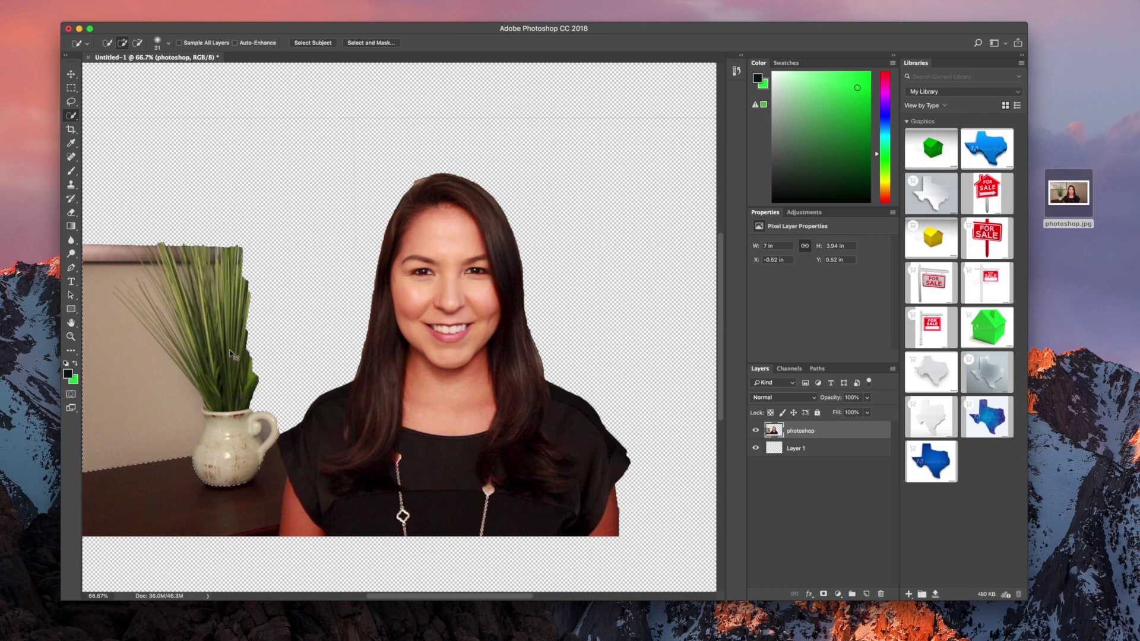
key("Delete")
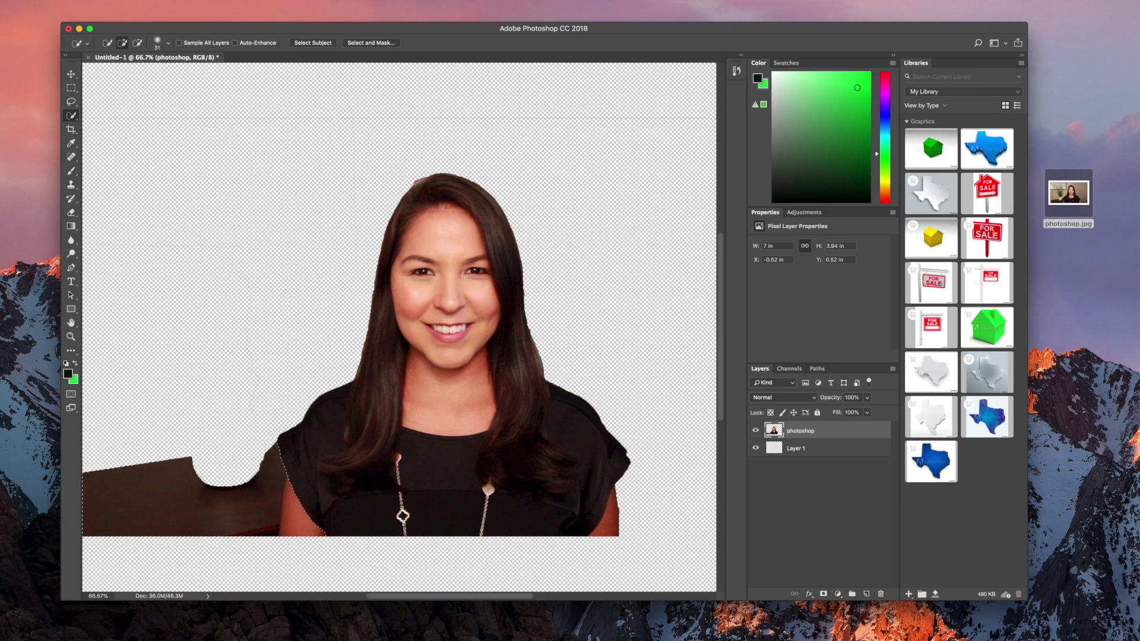
Clear the selection and erase a gap between the desk and the woman's sleeve and arm.
key("super+d")
key("super+d")
left_click(71, 211)
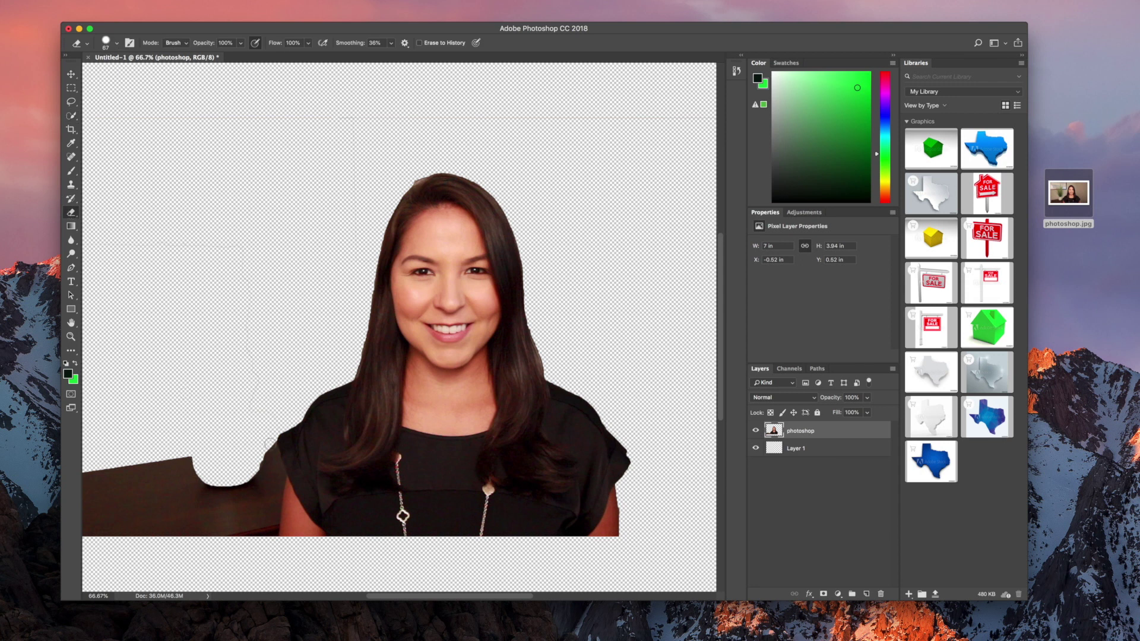
mouse_move(270, 444)
left_mouse_down()
mouse_move(280, 470)
mouse_move(268, 552)
mouse_move(266, 526)
left_mouse_up()
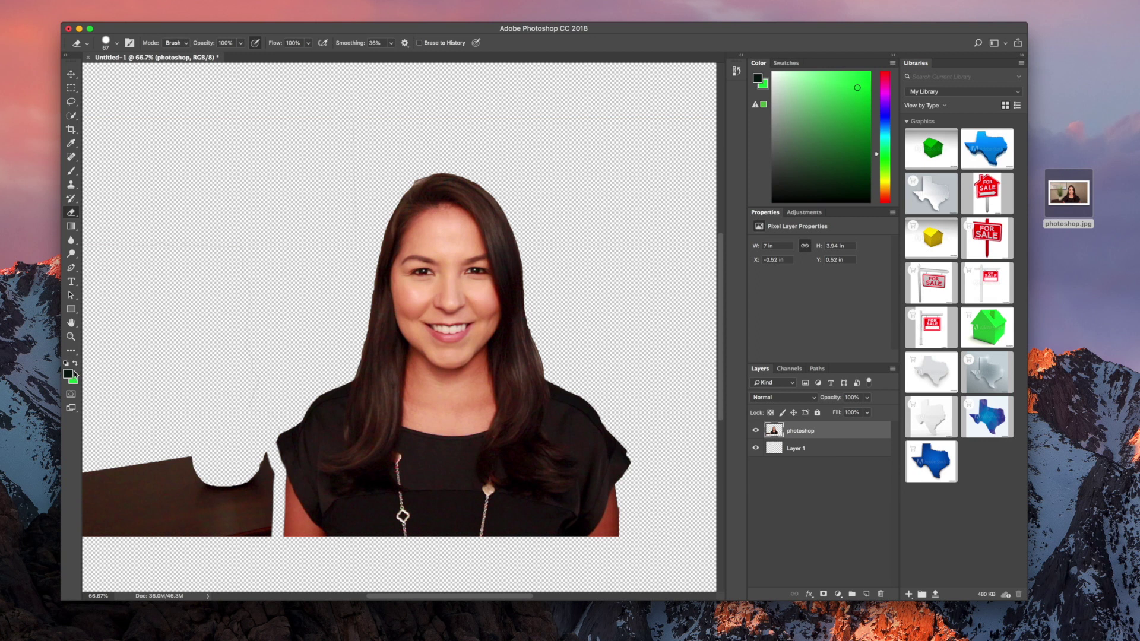
Draw a dark rectangle about 3524 x 2622 px over the canvas and place its layer beneath the photo layer.
left_click(72, 310)
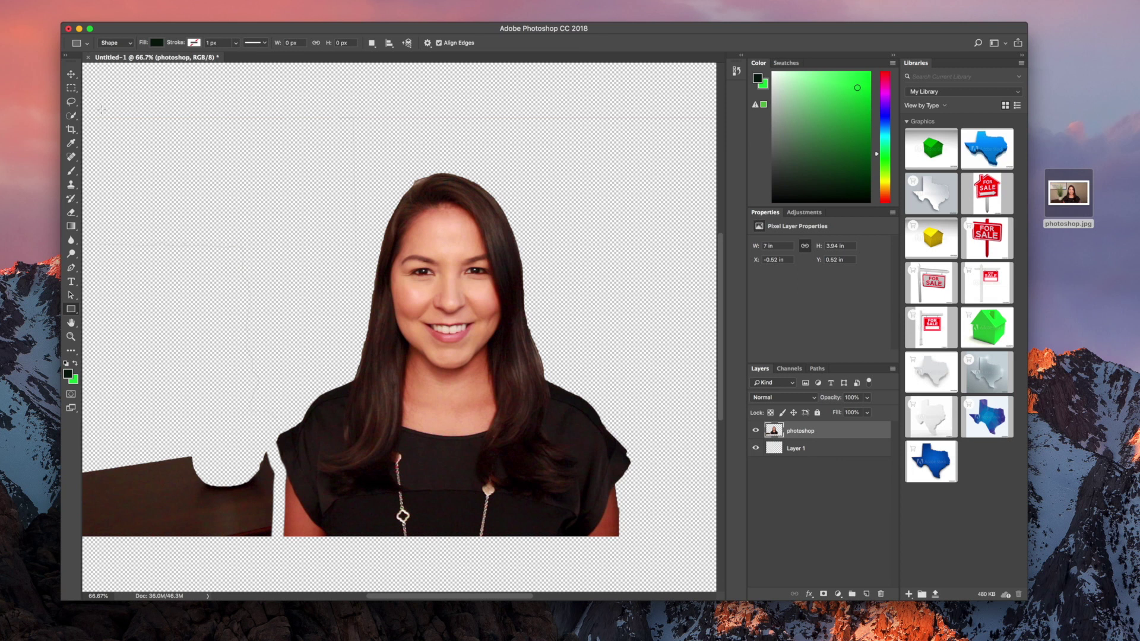
left_click_drag(87, 108, 711, 572)
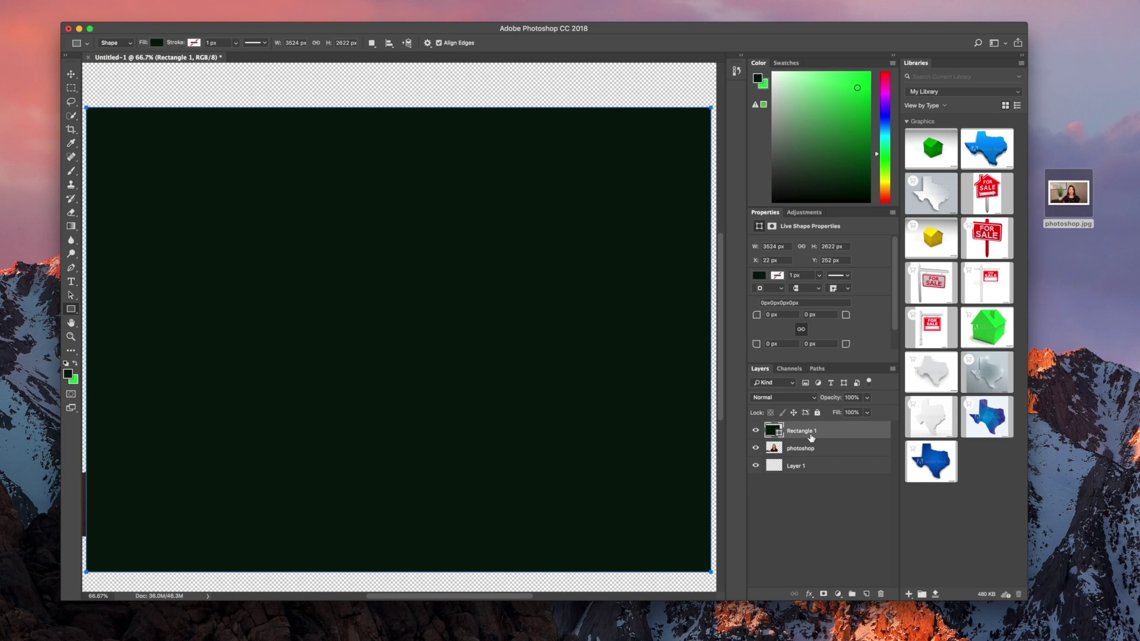
left_click_drag(806, 432, 803, 454)
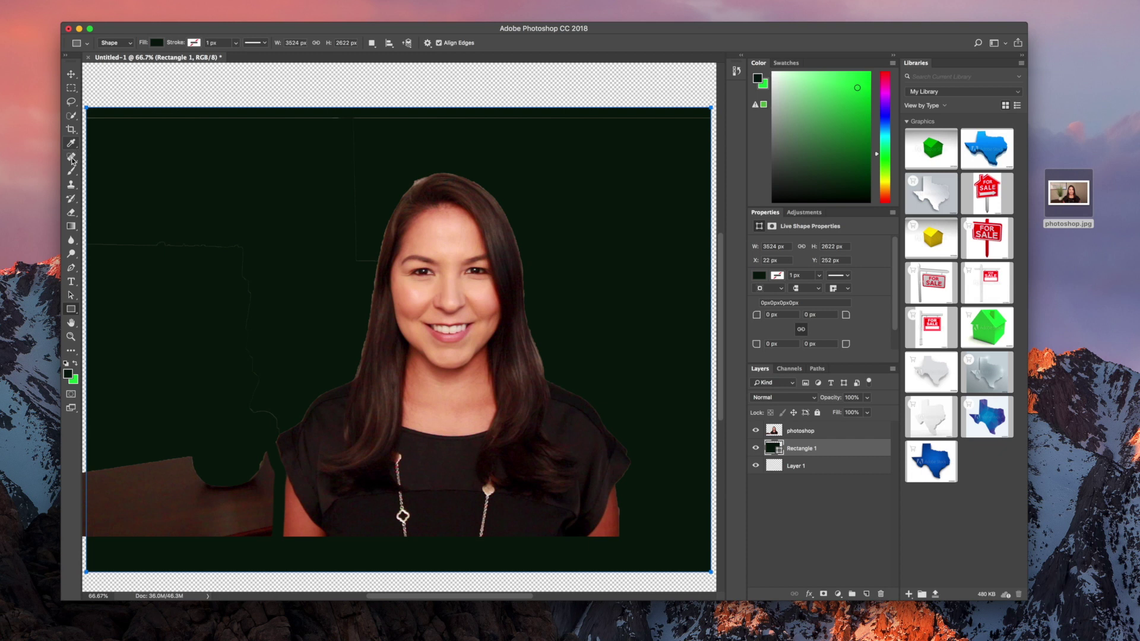
Erase the leftover outlines of the picture frame and plant top on the photoshop layer.
left_click(71, 213)
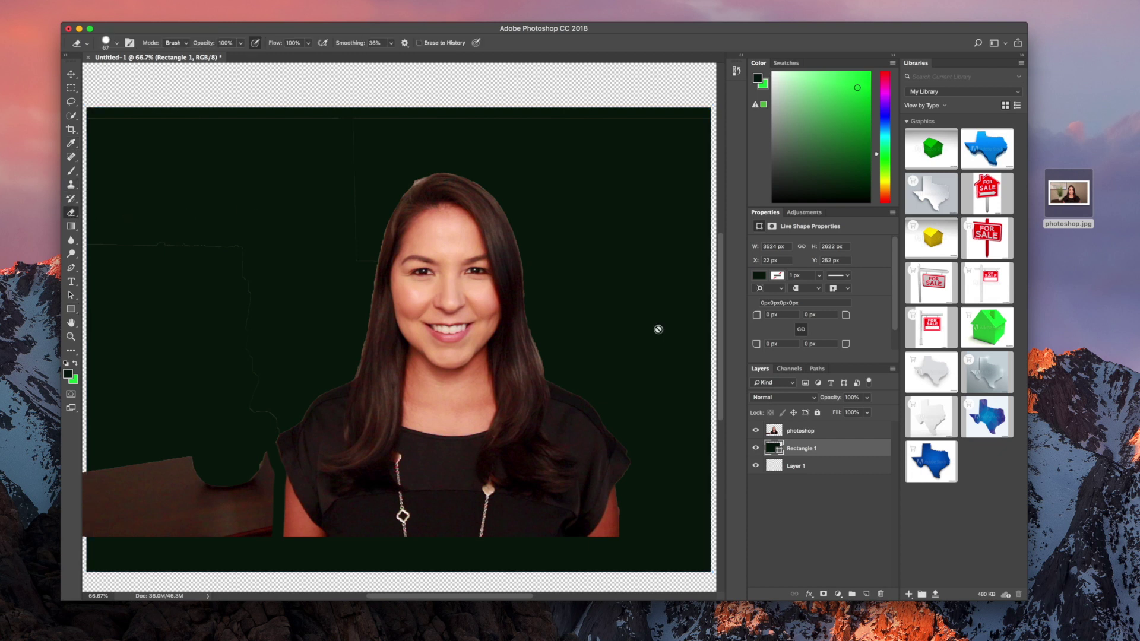
left_click(803, 432)
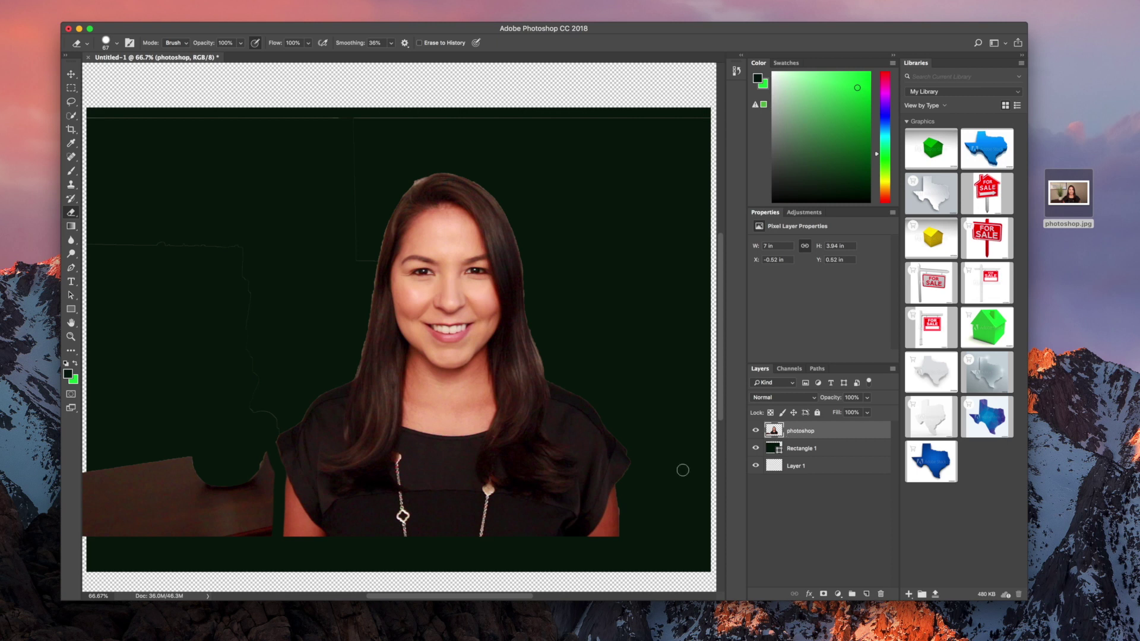
left_click(834, 450)
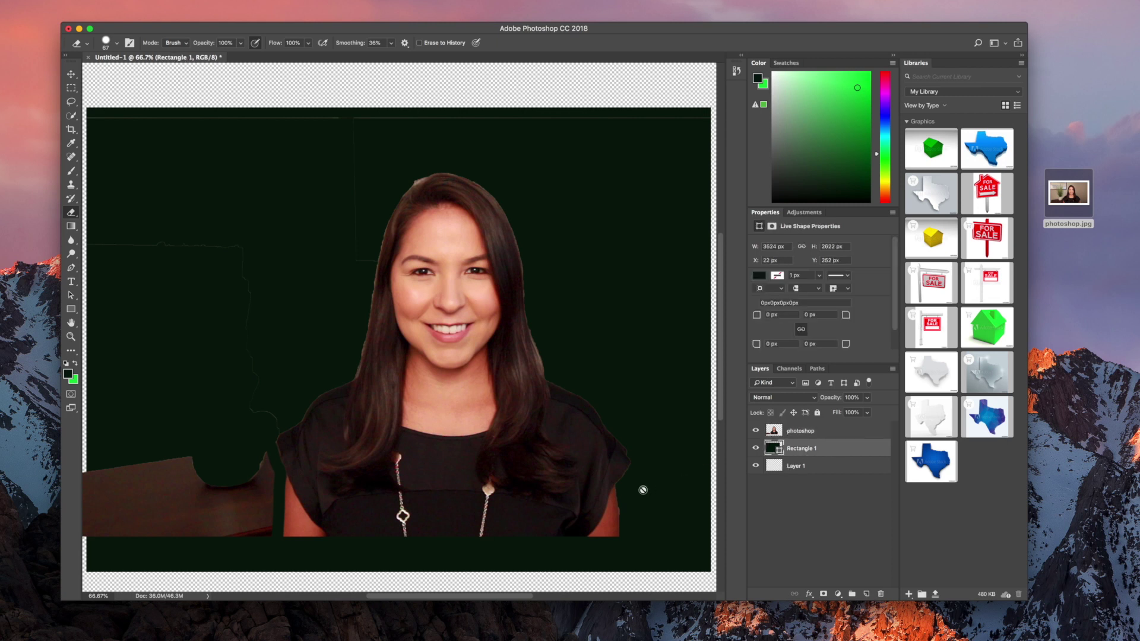
left_click(790, 470)
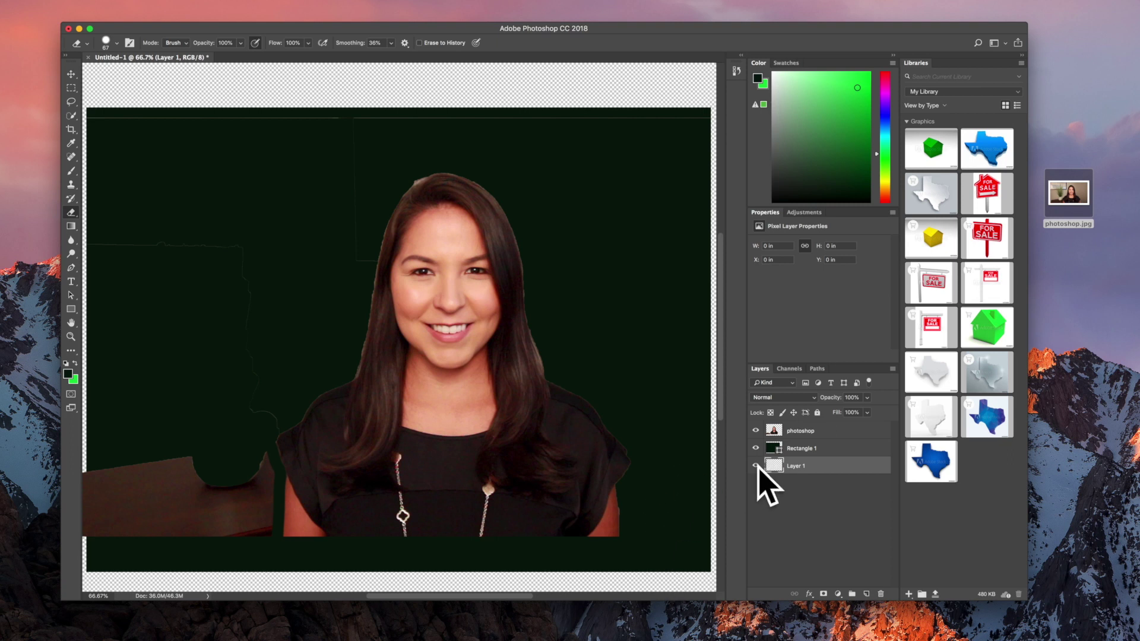
left_click(813, 434)
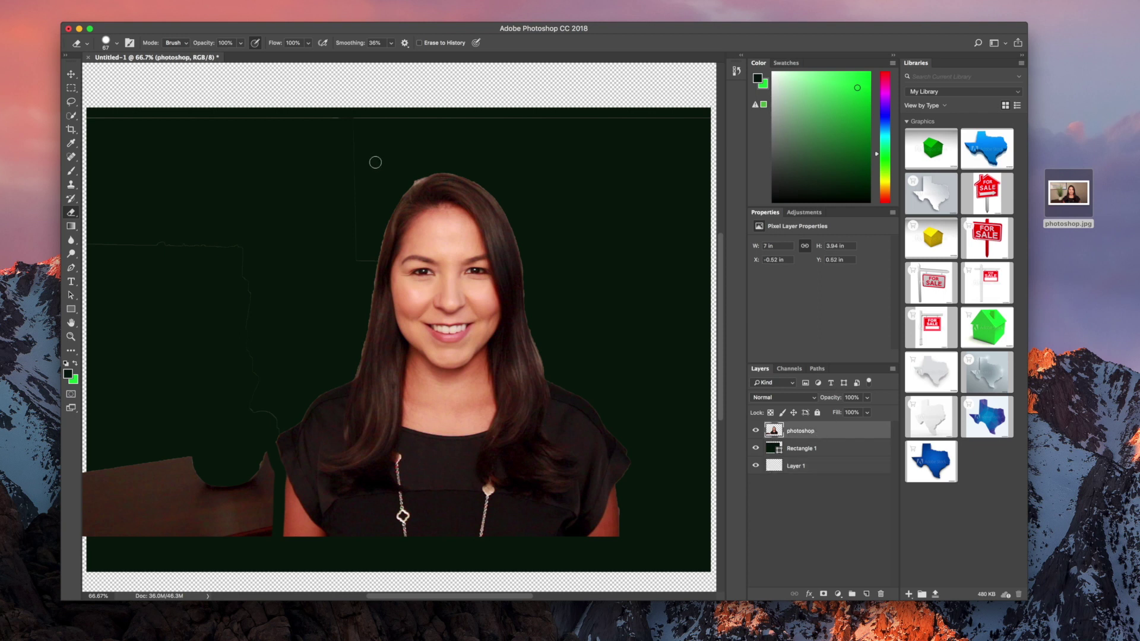
left_click_drag(348, 177, 353, 246)
mouse_move(351, 145)
left_mouse_down()
mouse_move(356, 256)
mouse_move(374, 257)
mouse_move(352, 259)
left_mouse_up()
left_click_drag(238, 250, 89, 244)
Enlarge the eraser to 143 px, adjust its hardness, and erase the remaining plant outline, desk and upper edge line.
left_click(117, 44)
mouse_move(144, 76)
left_mouse_down()
mouse_move(188, 105)
mouse_move(119, 105)
mouse_move(184, 105)
mouse_move(165, 105)
left_mouse_up()
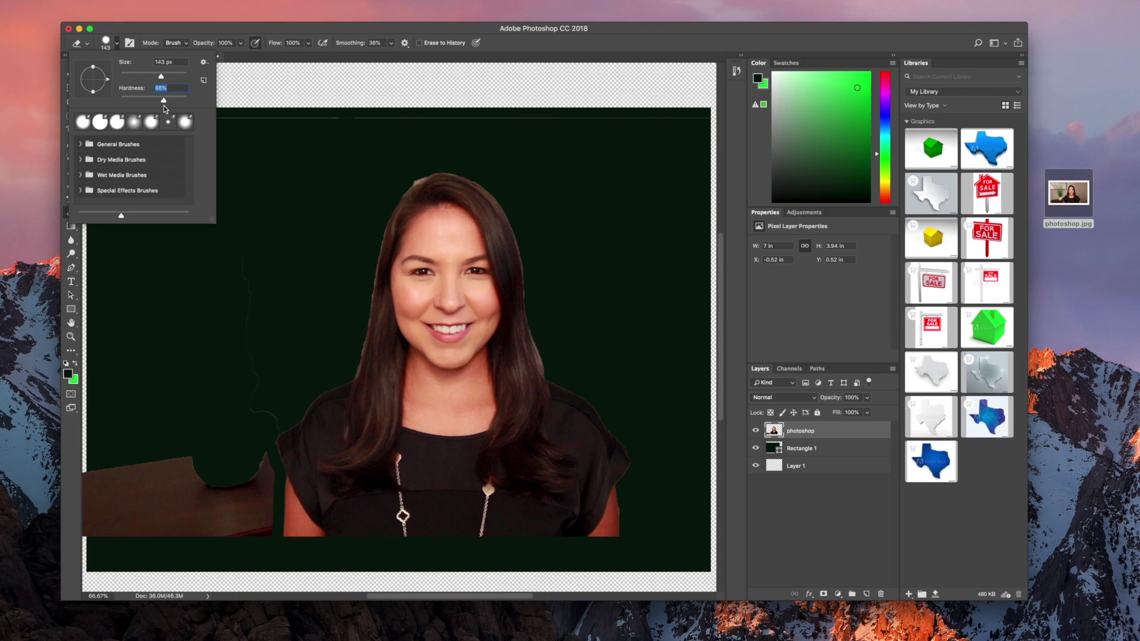
left_click_drag(147, 102, 146, 102)
left_click_drag(147, 103, 182, 102)
left_click(259, 247)
mouse_move(259, 247)
left_mouse_down()
mouse_move(244, 277)
mouse_move(252, 386)
mouse_move(272, 420)
left_mouse_up()
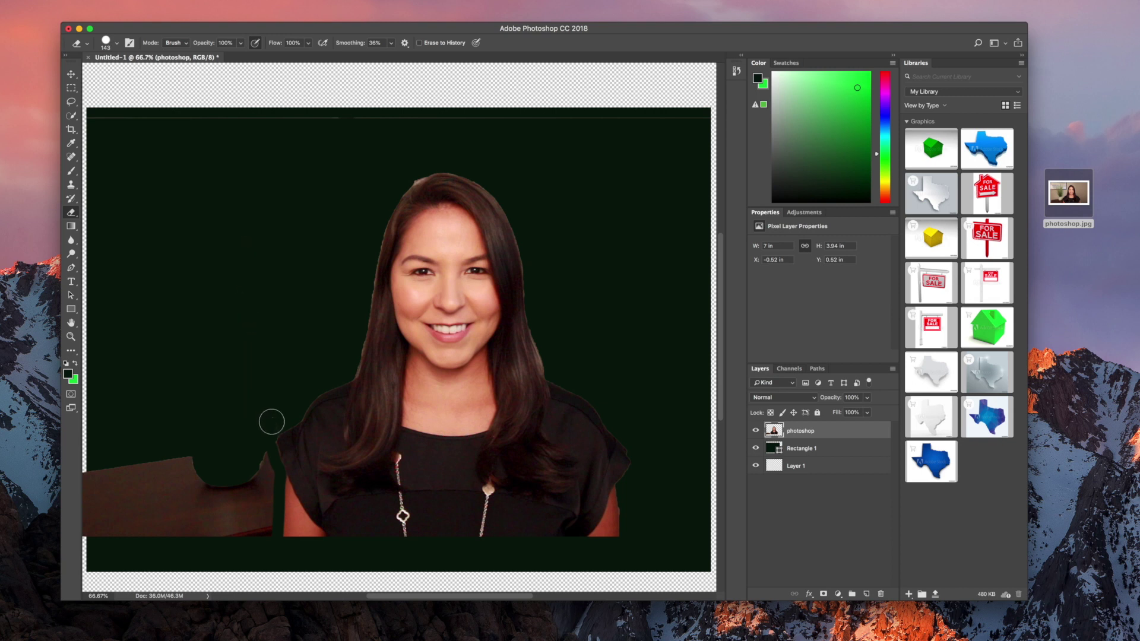
mouse_move(203, 454)
left_mouse_down()
mouse_move(85, 469)
mouse_move(81, 537)
mouse_move(268, 534)
mouse_move(260, 454)
mouse_move(263, 503)
mouse_move(238, 548)
mouse_move(235, 454)
mouse_move(240, 496)
mouse_move(226, 503)
mouse_move(210, 472)
mouse_move(220, 533)
mouse_move(227, 528)
mouse_move(101, 516)
mouse_move(96, 489)
mouse_move(197, 473)
mouse_move(197, 507)
mouse_move(105, 496)
mouse_move(187, 484)
mouse_move(148, 496)
left_mouse_up()
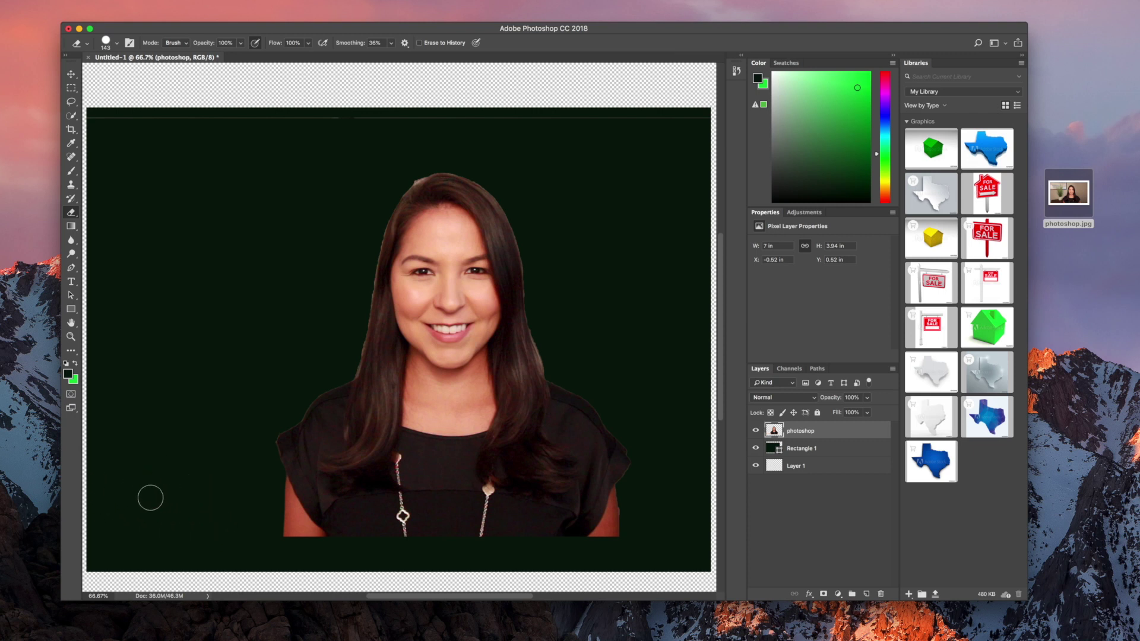
mouse_move(342, 117)
left_mouse_down()
mouse_move(75, 117)
mouse_move(711, 114)
mouse_move(475, 122)
left_mouse_up()
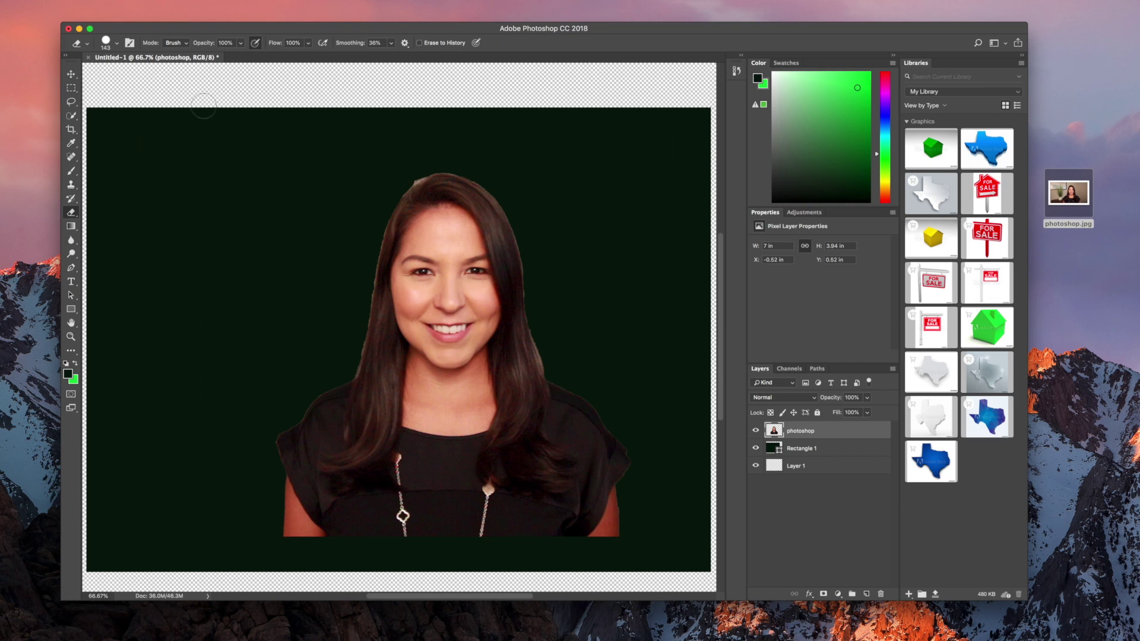
Set the eraser to 71 px with 51% hardness, clean up the woman's outline, and undo the last stroke.
left_click(118, 44)
mouse_move(147, 73)
left_mouse_down()
mouse_move(138, 79)
mouse_move(166, 104)
mouse_move(156, 103)
left_mouse_up()
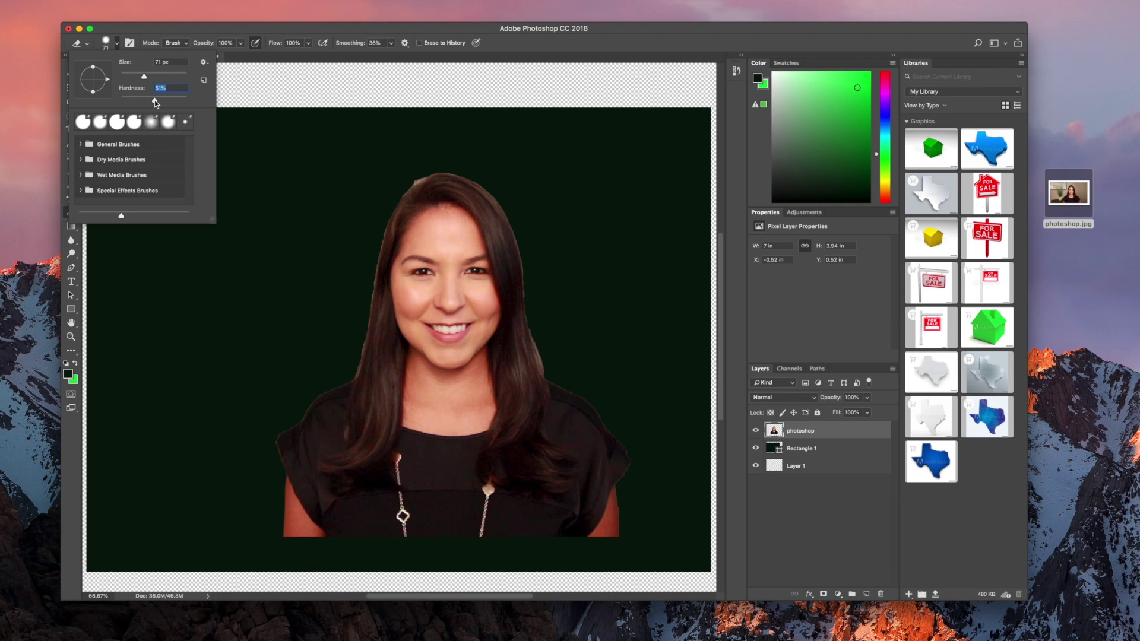
left_click(279, 127)
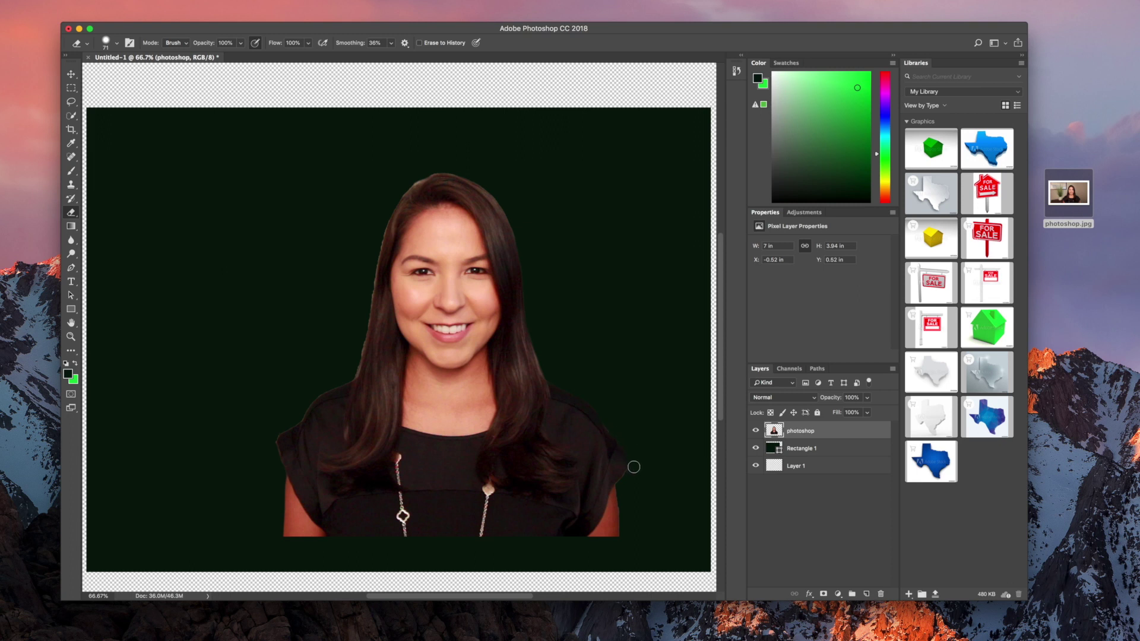
left_click_drag(620, 503, 619, 539)
key("super+z")
Delete the dark rectangle layer from behind the cut-out.
left_click(828, 450)
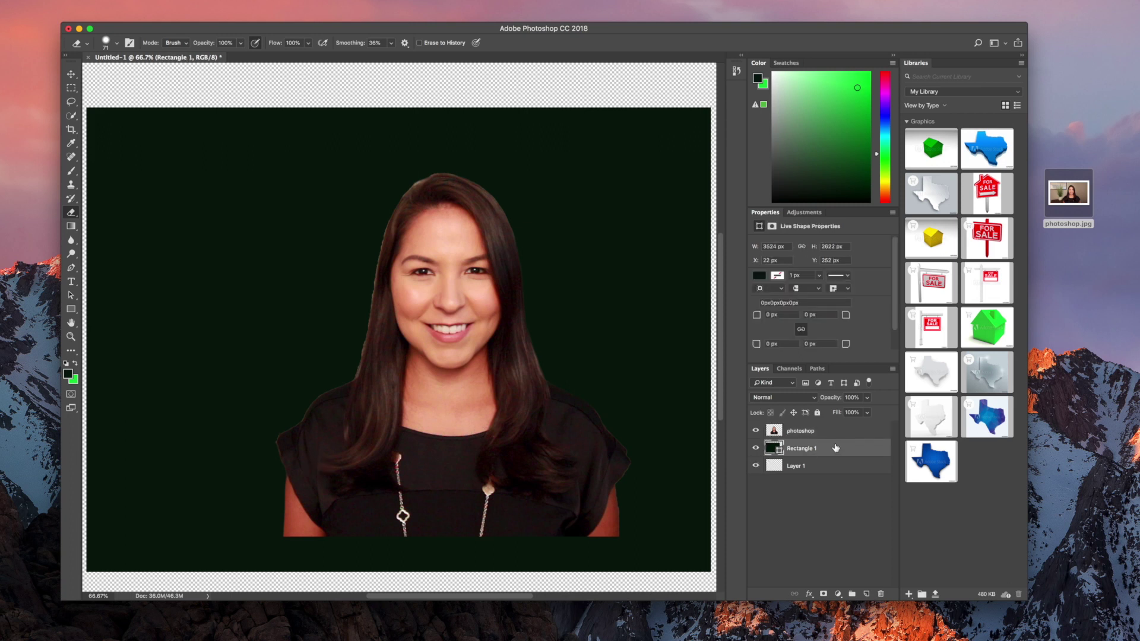
right_click(834, 447)
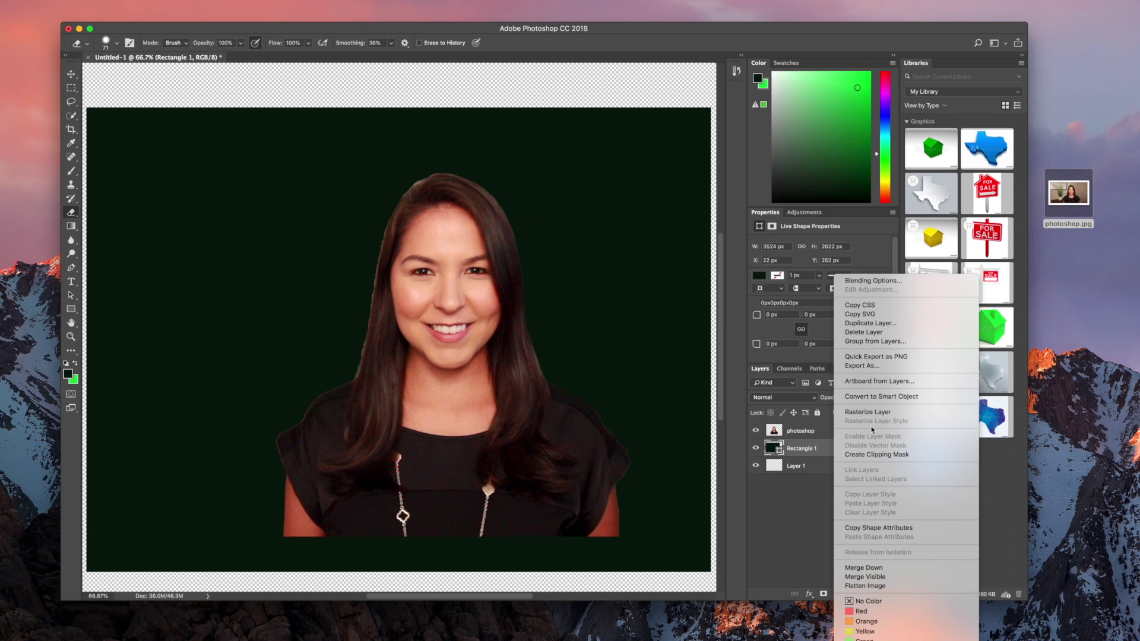
left_click(875, 332)
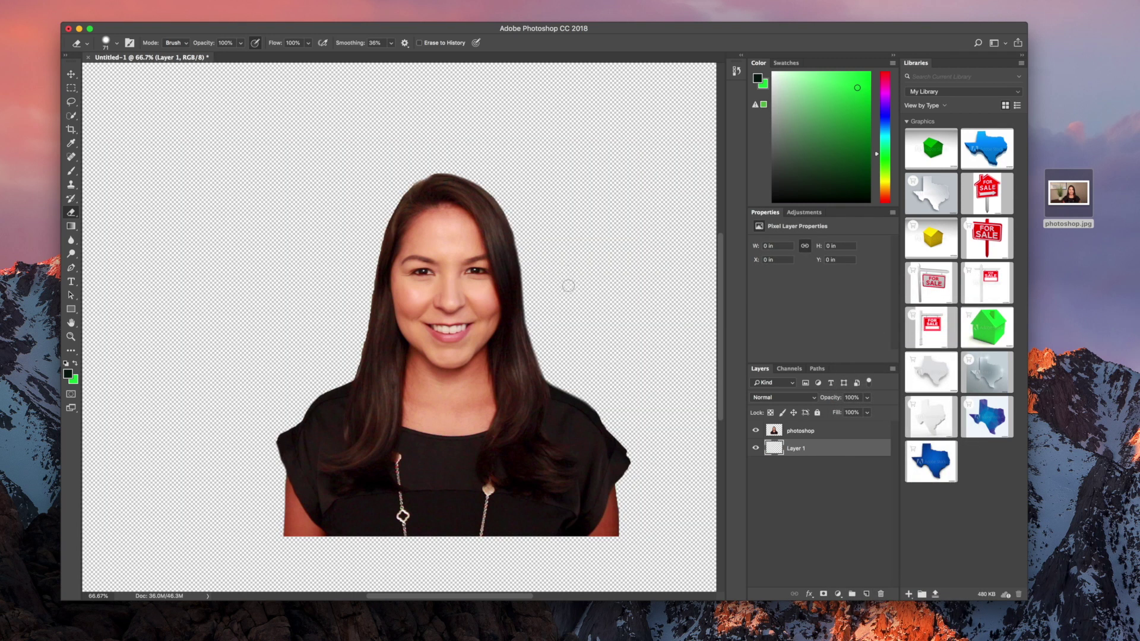
Select the photoshop layer and set the foreground colour to bright green #09f64c.
left_click(821, 433)
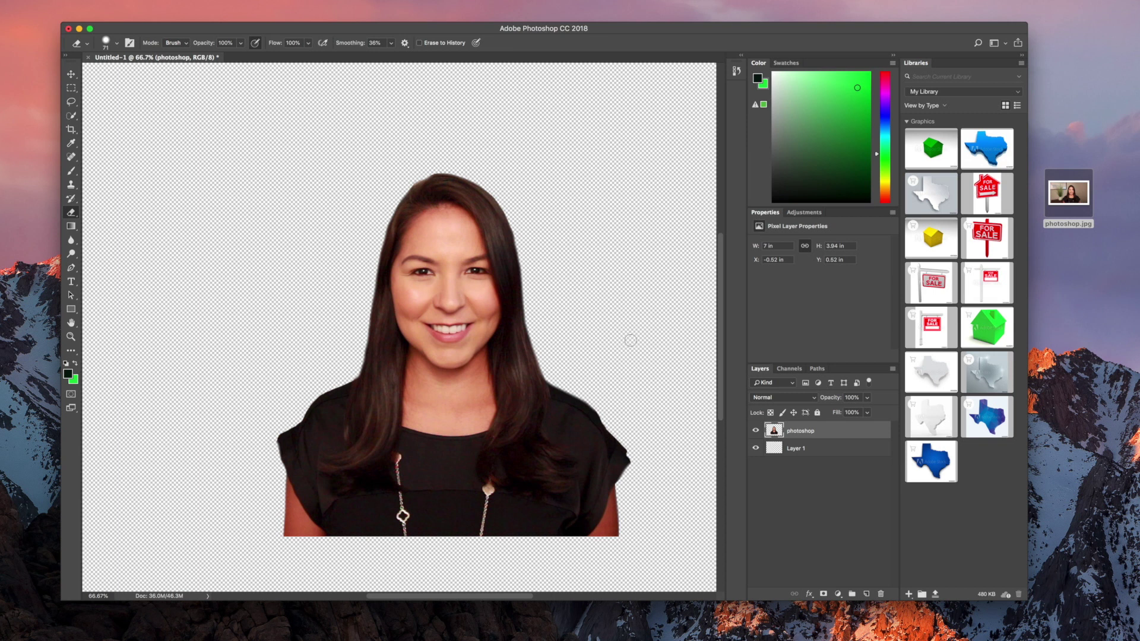
key("g")
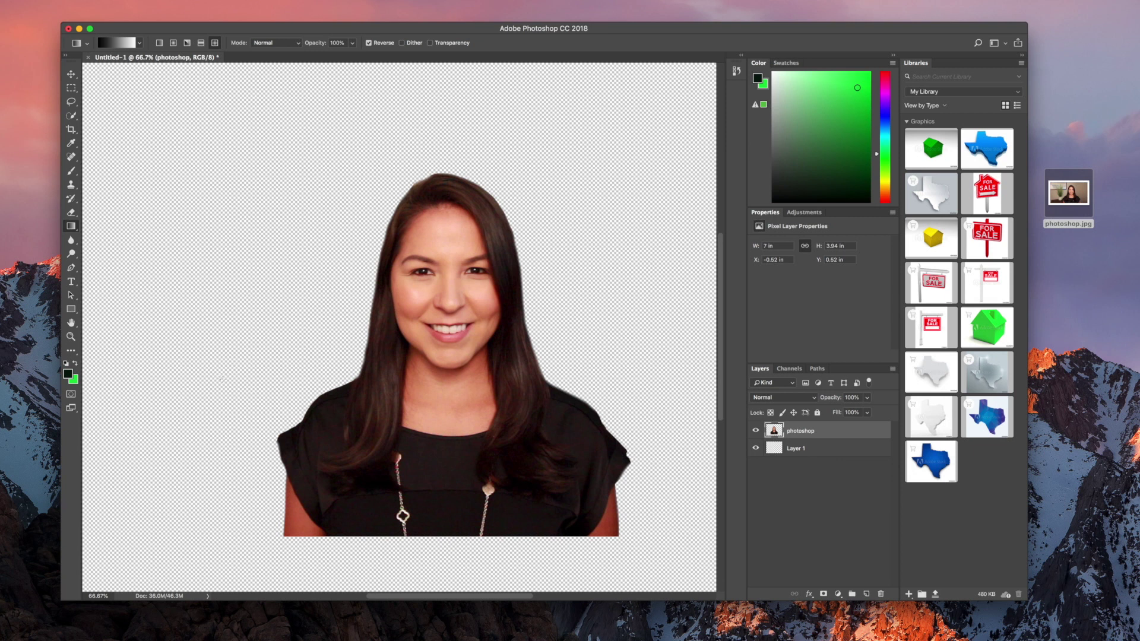
left_click(69, 374)
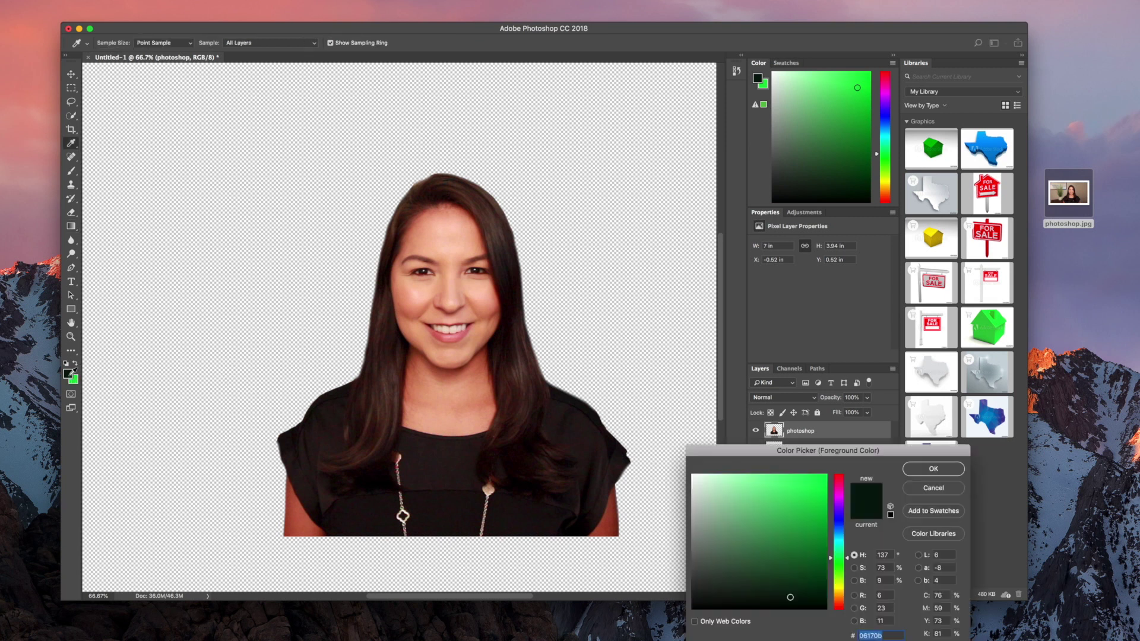
left_click(810, 516)
left_click(806, 478)
left_click_drag(806, 478, 822, 478)
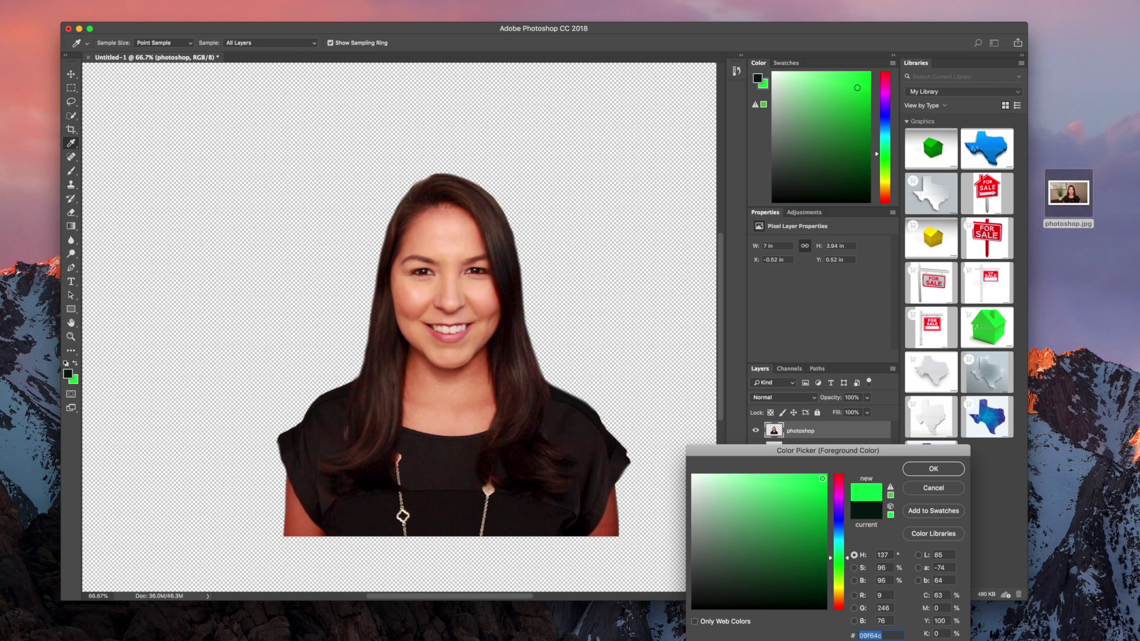
left_click(932, 470)
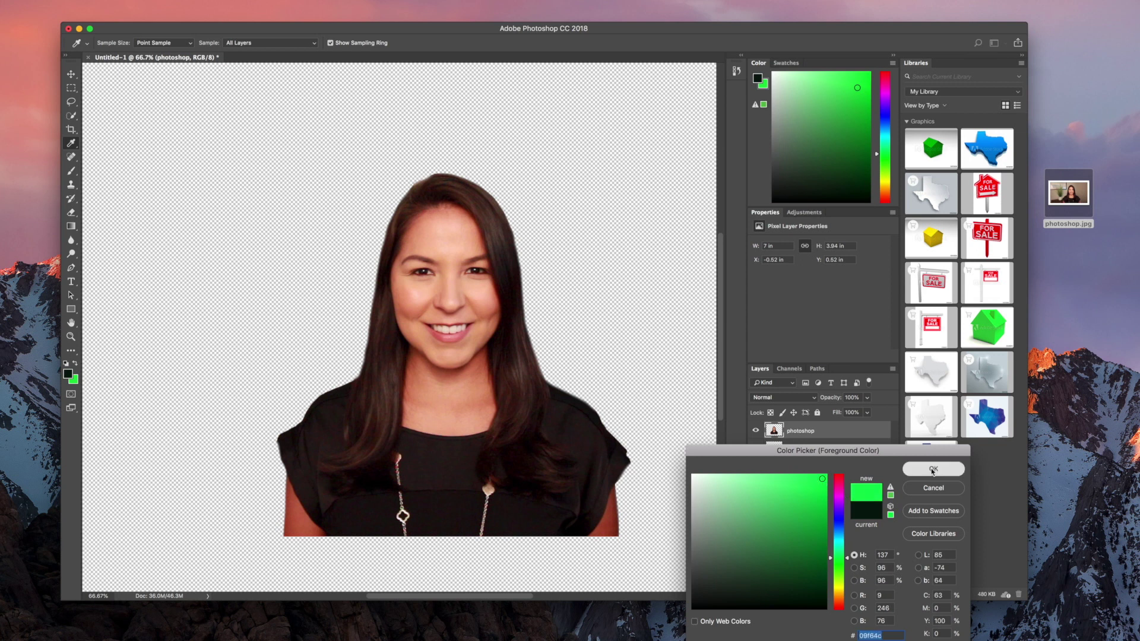
Draw a green rectangle covering the whole canvas and place its layer beneath the photoshop layer.
left_click(71, 311)
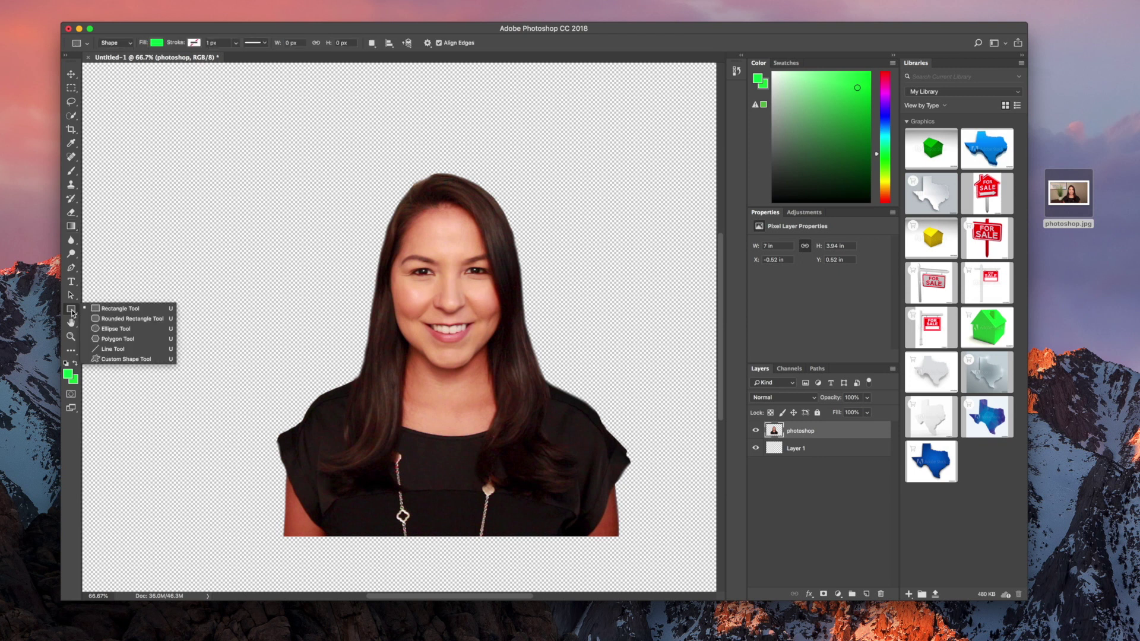
left_click(138, 309)
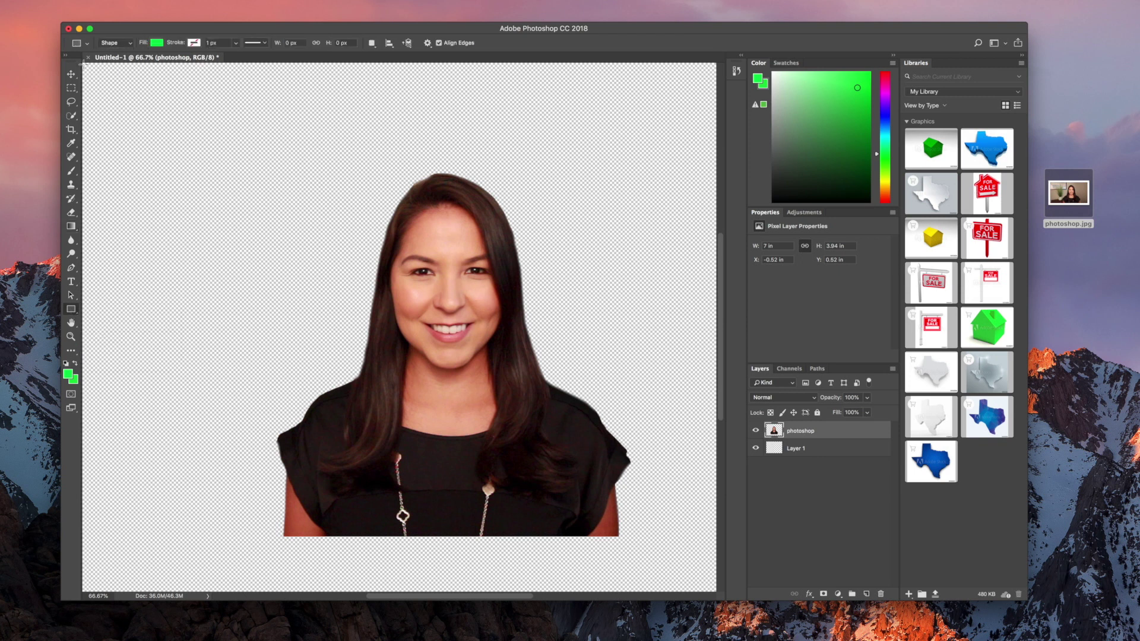
left_click_drag(82, 63, 719, 586)
left_click_drag(826, 433, 830, 459)
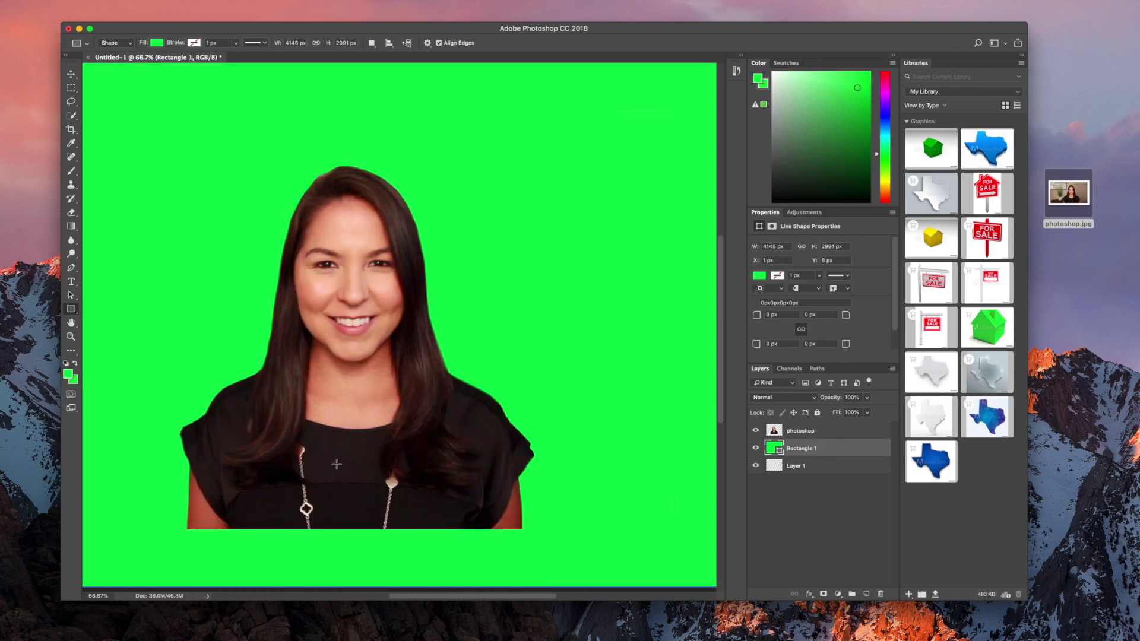
scroll(527, 343, "left", 5)
scroll(552, 353, "right", 2)
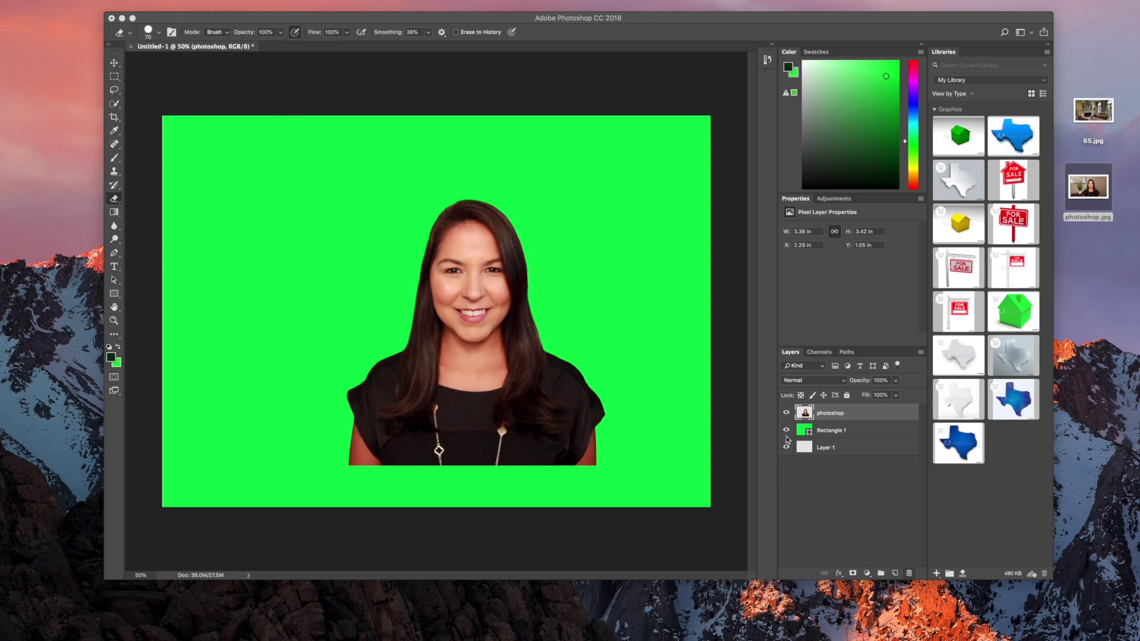
Place 65.jpg from the desktop, scale it to fill the canvas, and move its layer beneath the photoshop layer.
left_click(1097, 114)
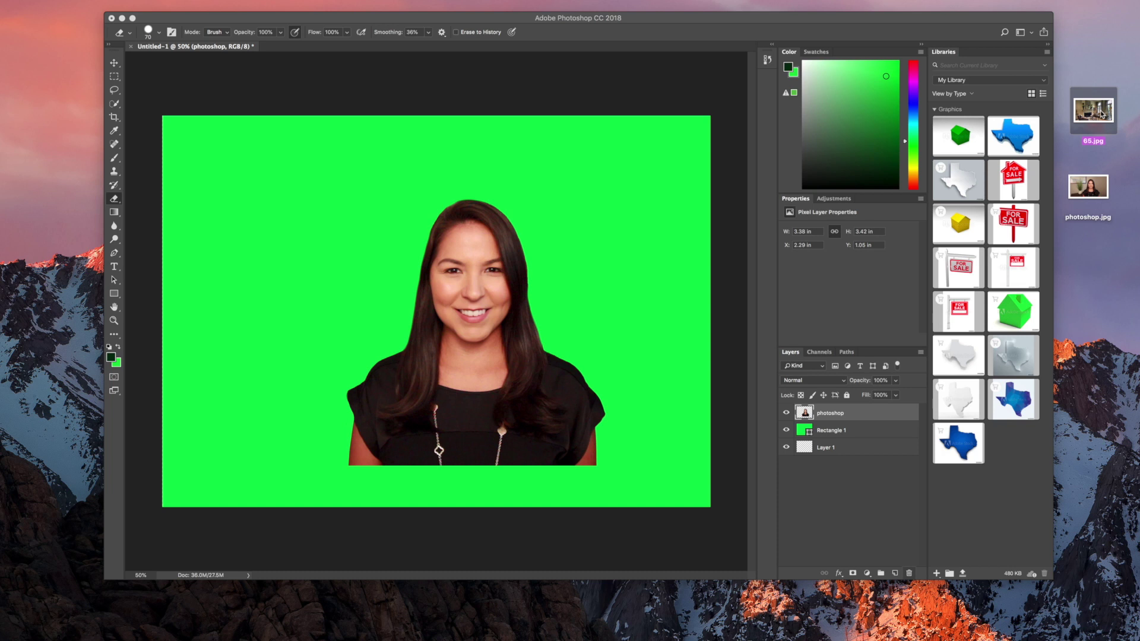
left_click_drag(1101, 114, 397, 242)
left_click_drag(506, 350, 709, 495)
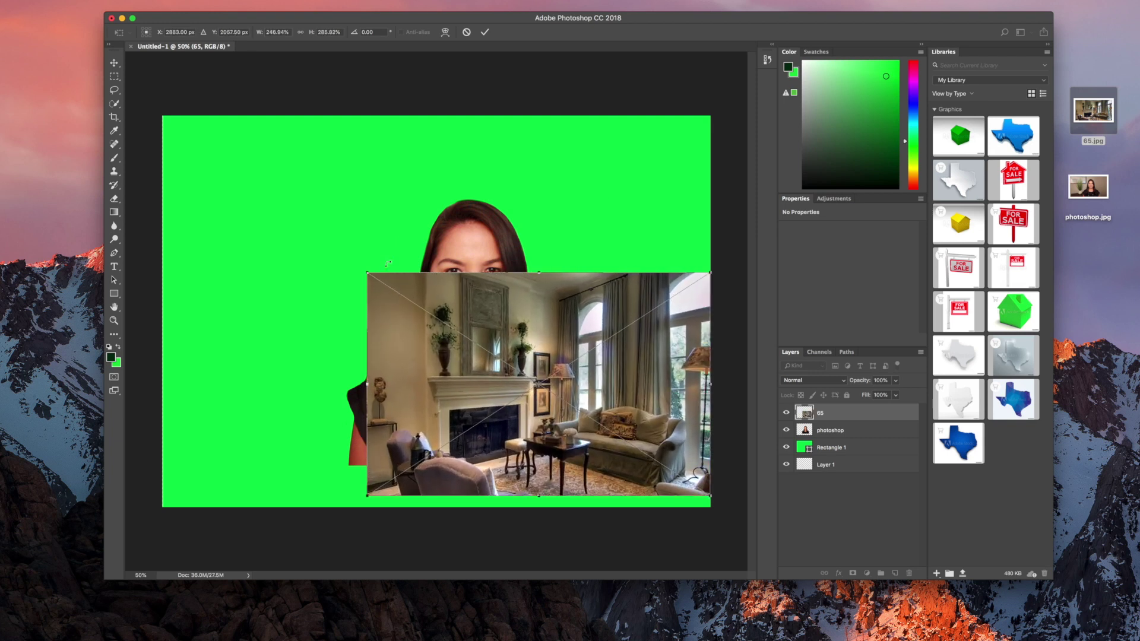
left_click_drag(369, 274, 162, 116)
left_click_drag(710, 497, 708, 508)
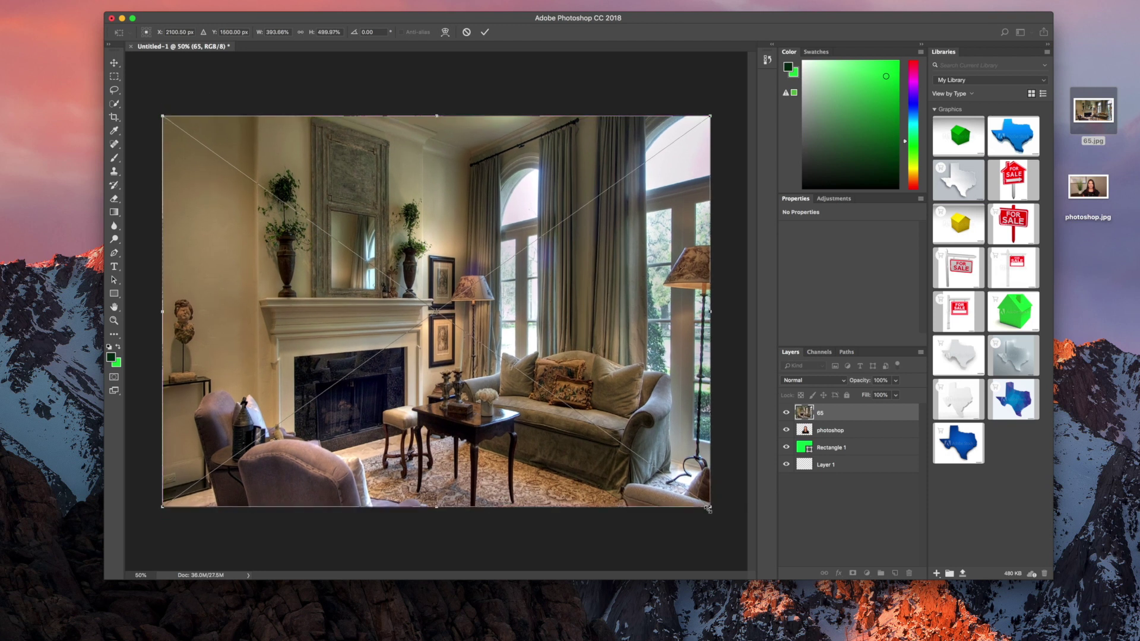
left_click(484, 32)
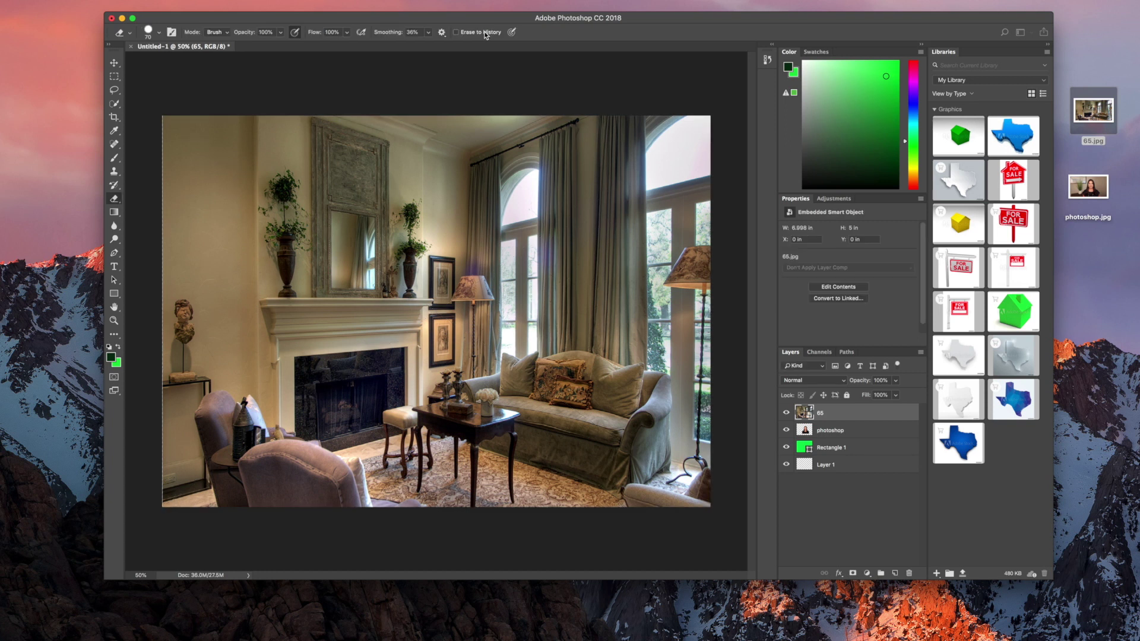
left_click_drag(840, 414, 840, 437)
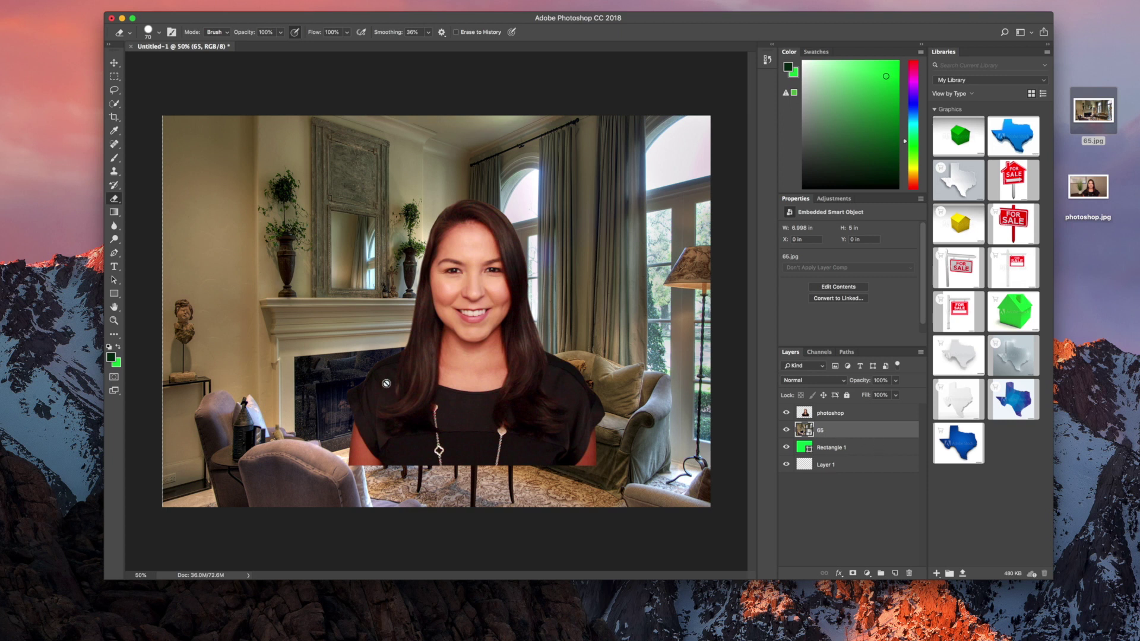
Delete the green Rectangle 1 layer and rasterize the 65 layer.
right_click(860, 451)
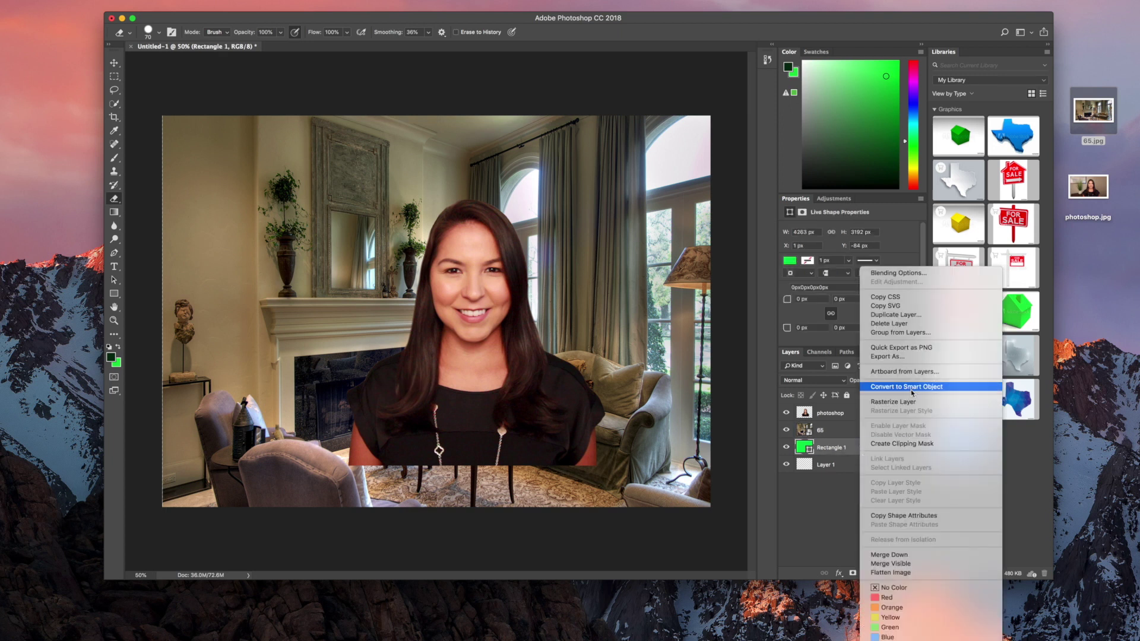
left_click(912, 323)
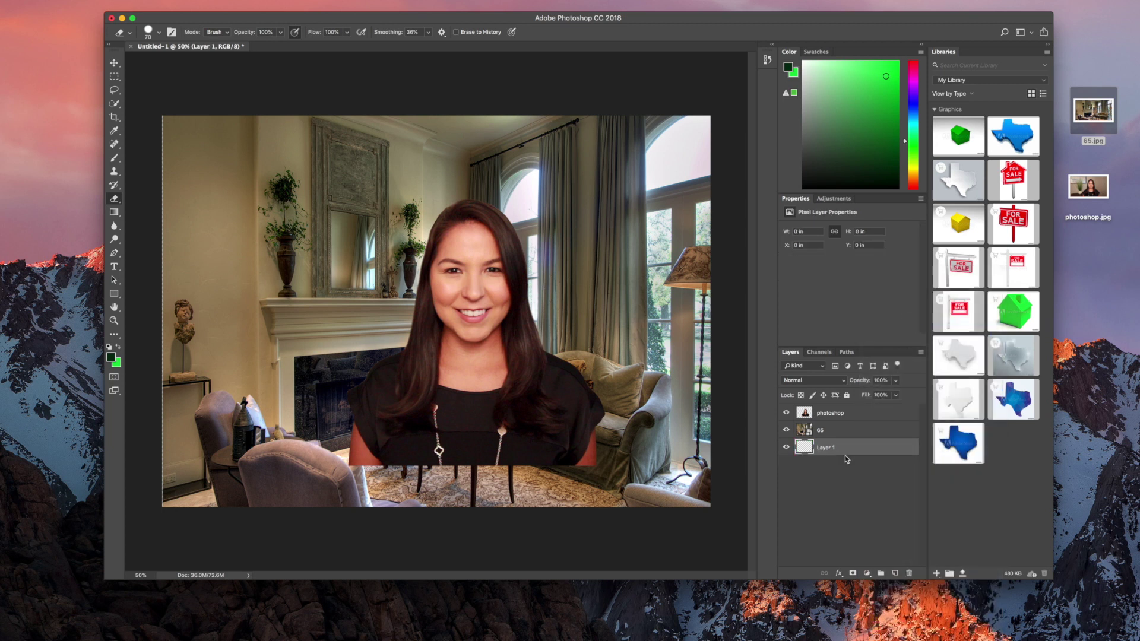
left_click(845, 434)
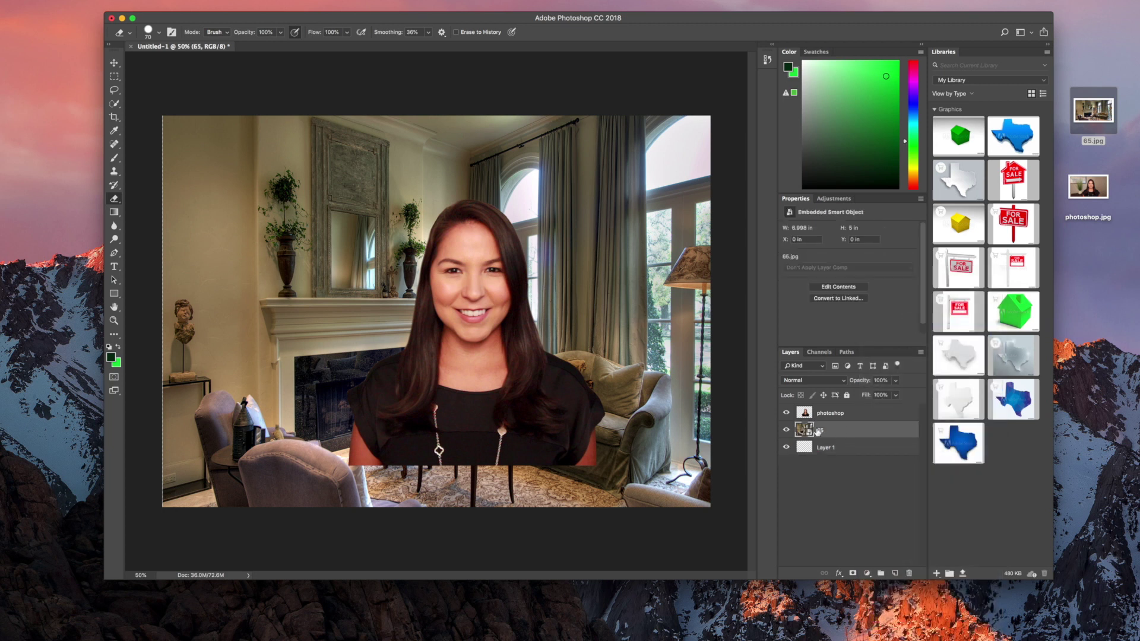
right_click(816, 432)
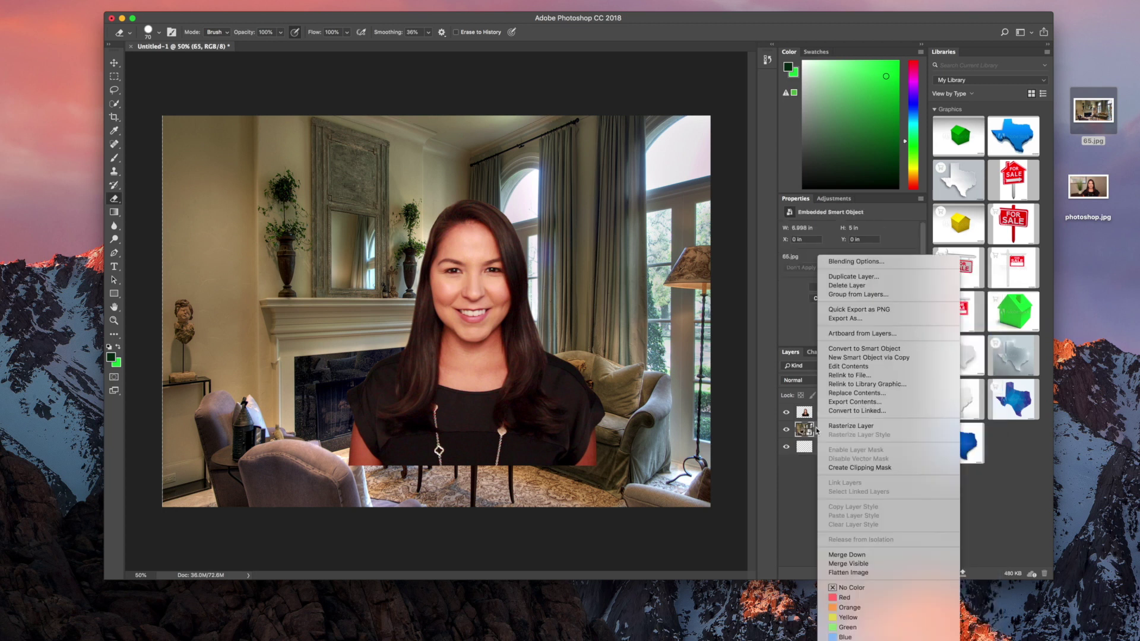
left_click(884, 428)
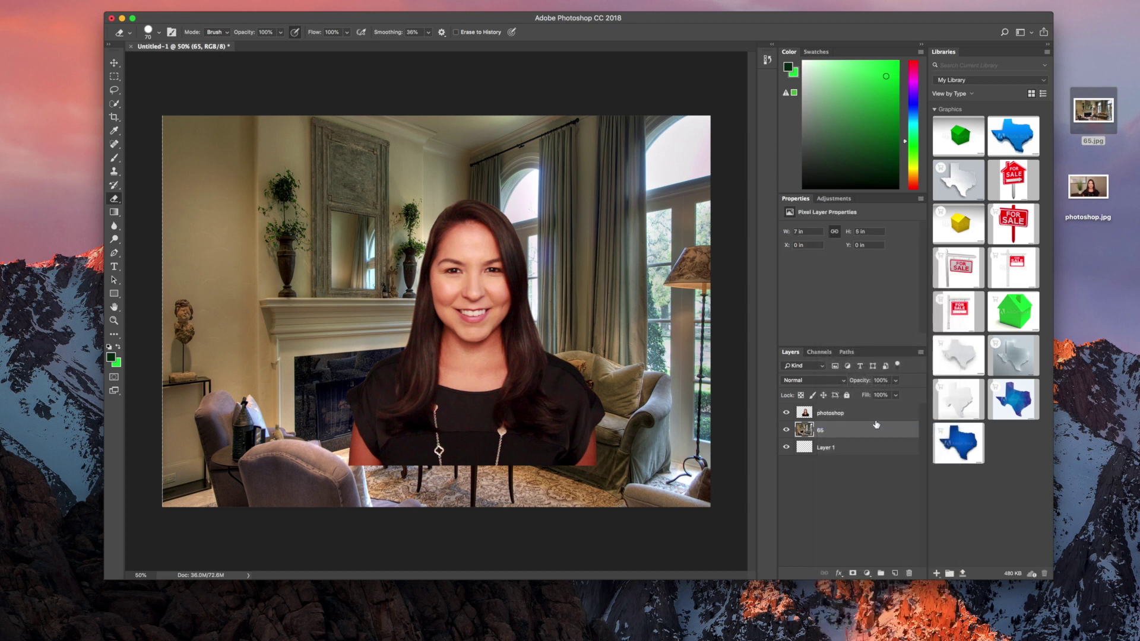
Move the woman's cut-out to the lower right corner of the room photo, at about X 3.63 in, Y 1.58 in.
left_click(859, 416)
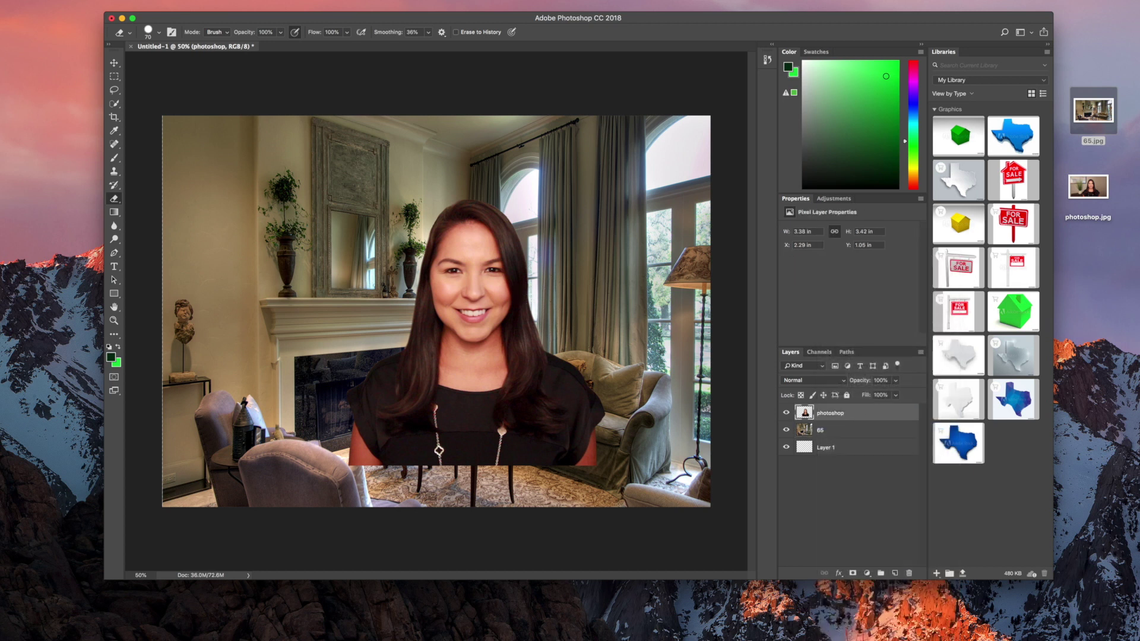
left_click(114, 64)
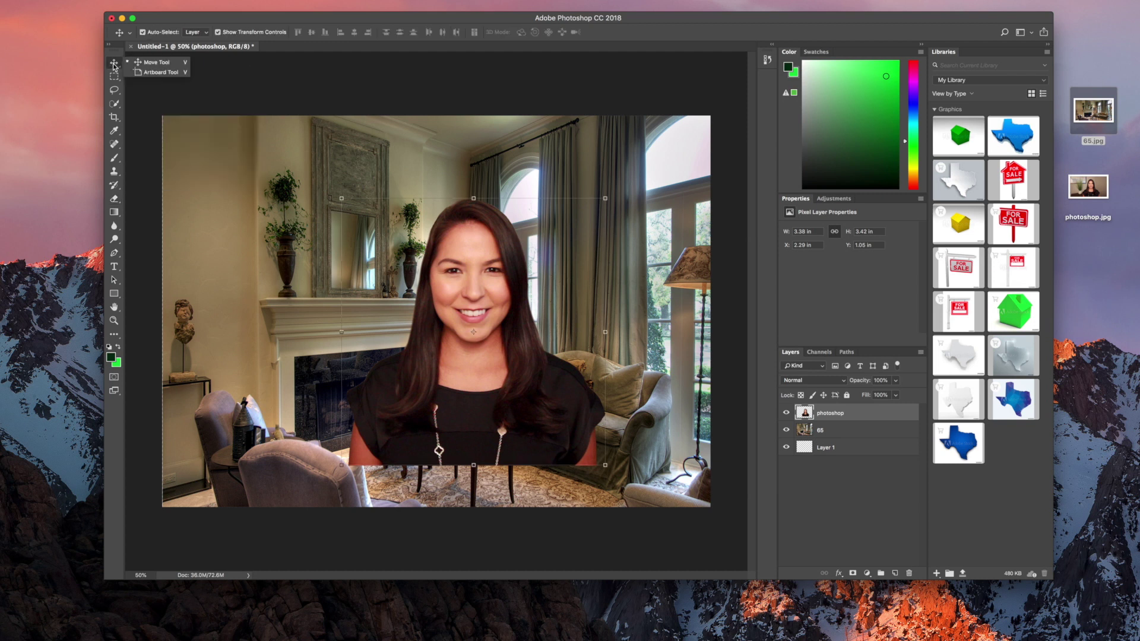
left_click(481, 286)
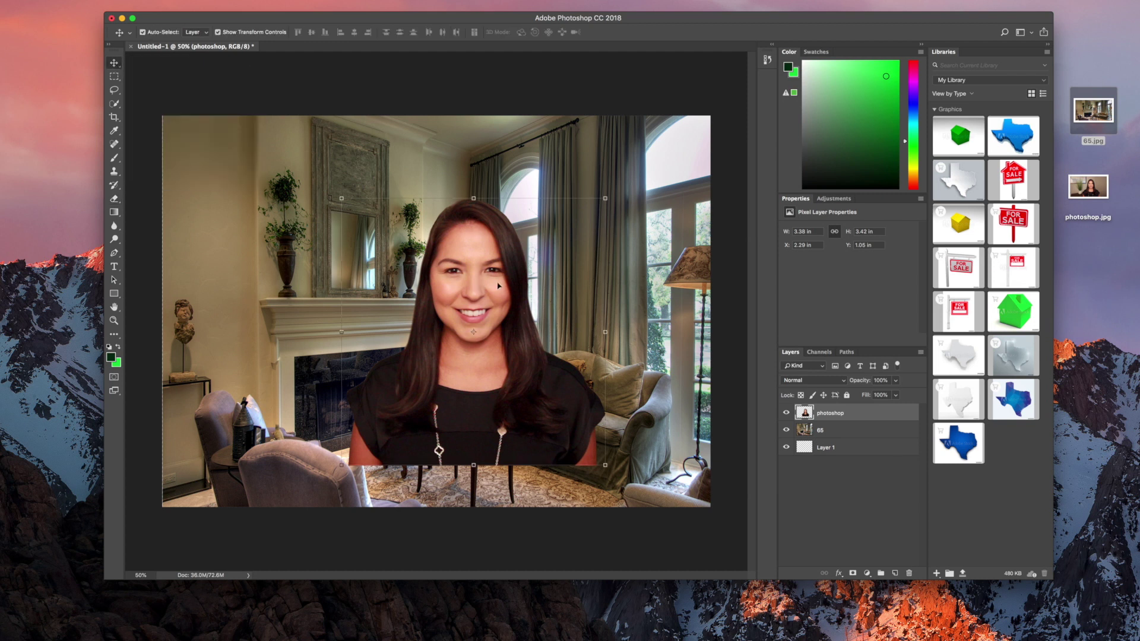
left_click_drag(499, 284, 584, 335)
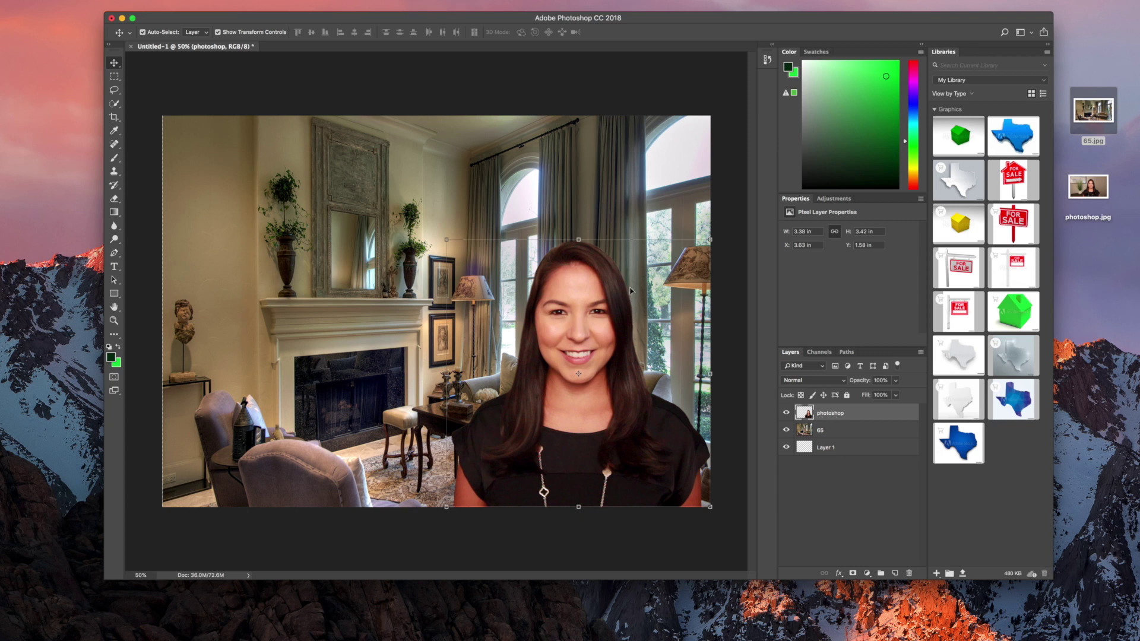
Add a Drop Shadow layer style to the photoshop layer, keeping the woman and her shadow in view.
right_click(838, 416)
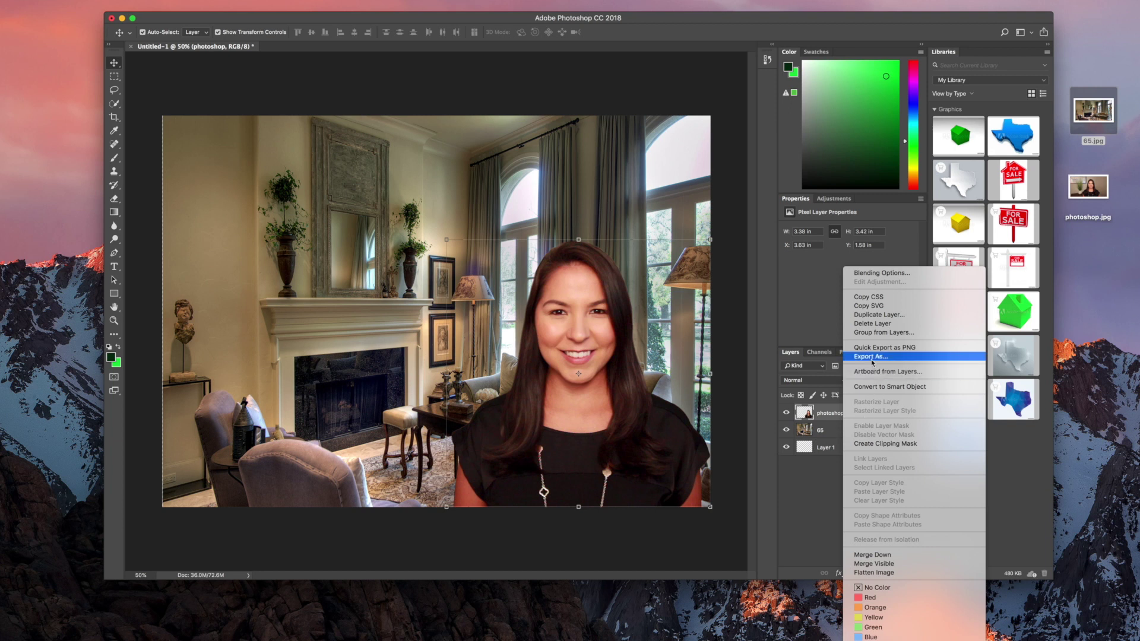
left_click(880, 273)
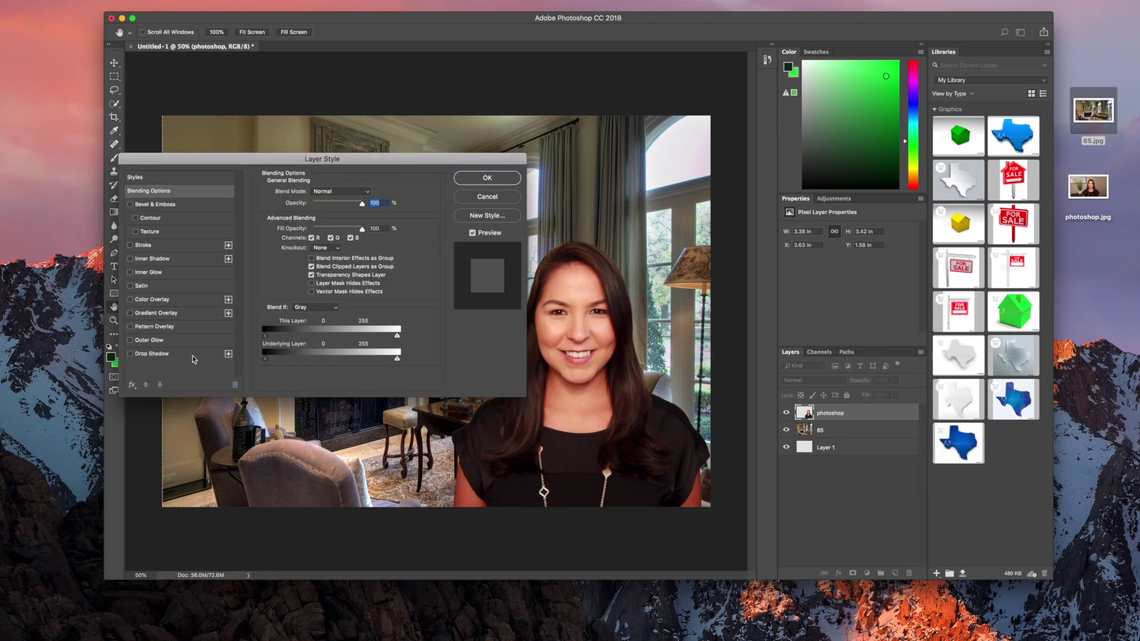
left_click(130, 354)
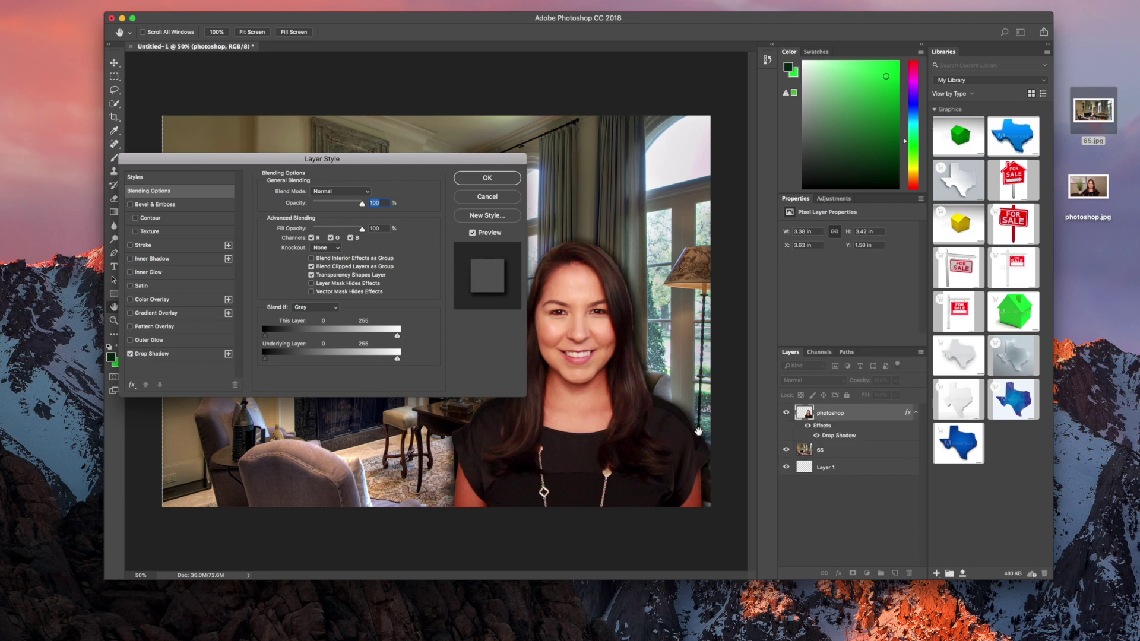
left_click_drag(432, 159, 324, 152)
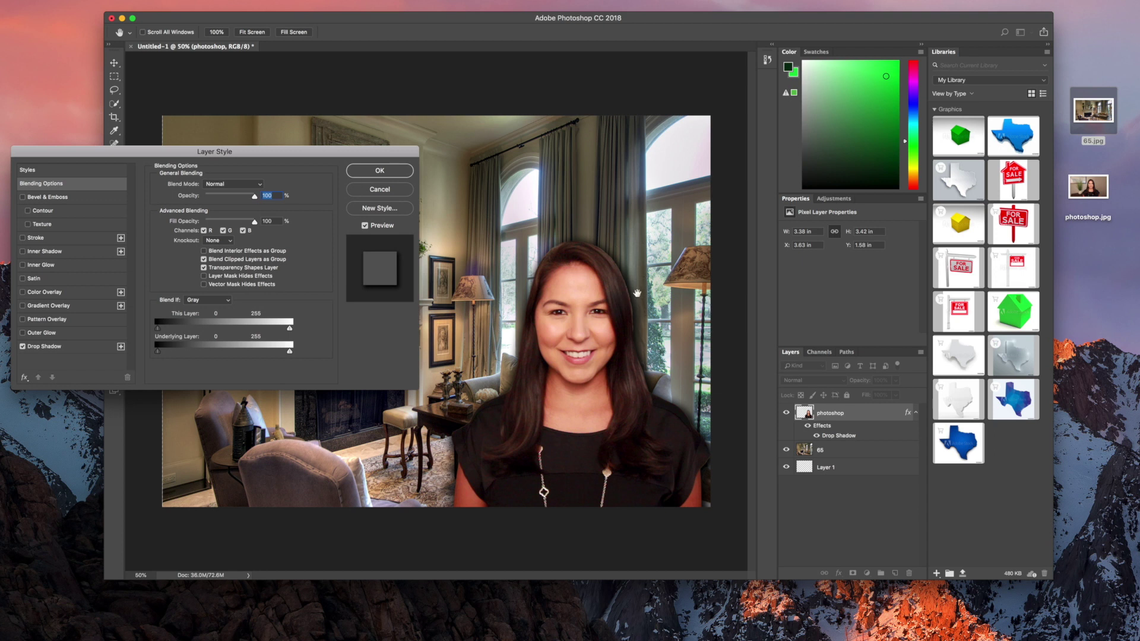
Set the drop shadow's angle to -35°, opacity to 84% and distance to 47 px, and apply the style.
left_click(66, 347)
mouse_move(200, 219)
left_mouse_down()
mouse_move(190, 221)
mouse_move(205, 222)
left_mouse_up()
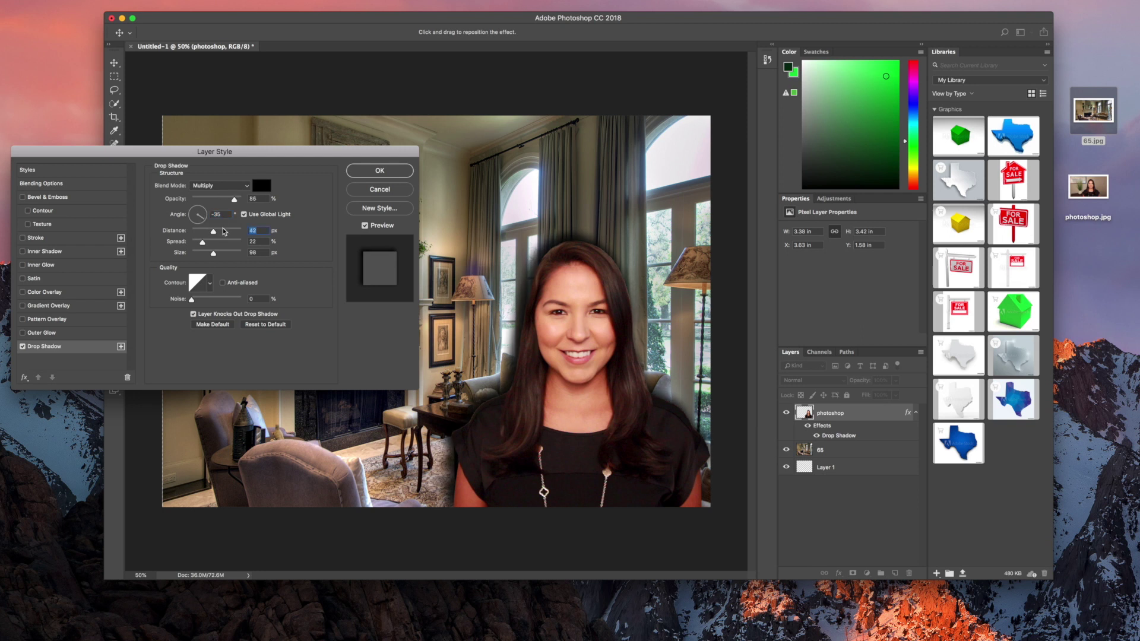
mouse_move(234, 200)
left_mouse_down()
mouse_move(252, 203)
mouse_move(235, 203)
left_mouse_up()
mouse_move(214, 233)
left_mouse_down()
mouse_move(234, 235)
mouse_move(216, 237)
left_mouse_up()
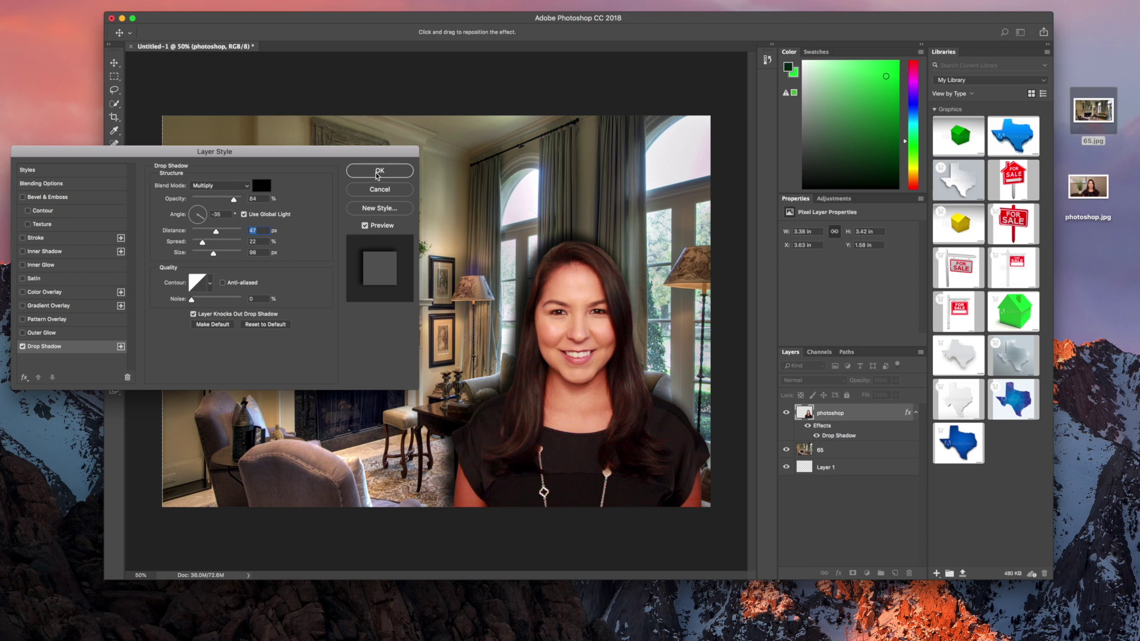
left_click(377, 175)
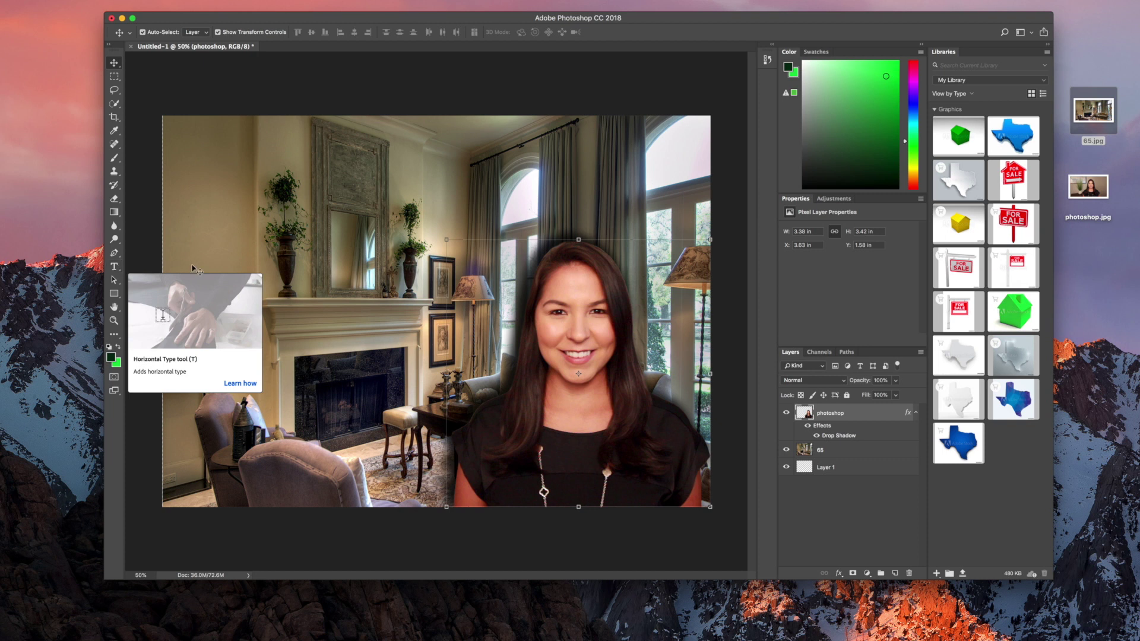
Add the text "Just Listed!" on the wall beside the mirror and colour it white.
left_click(115, 268)
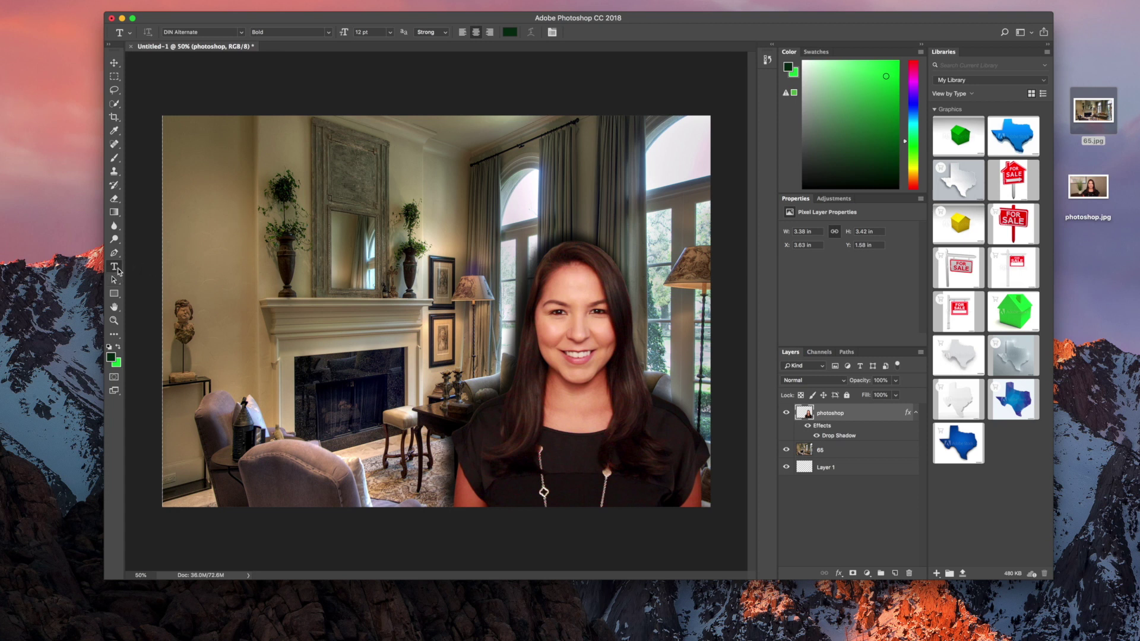
left_click(239, 194)
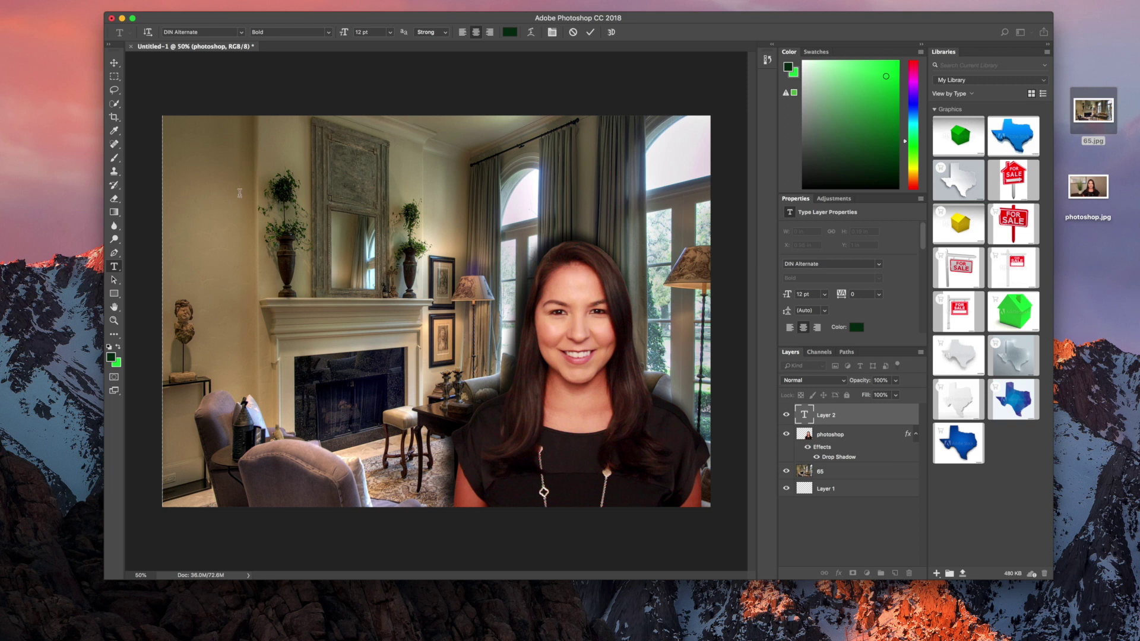
type("Just Listed!")
left_click_drag(273, 192, 208, 191)
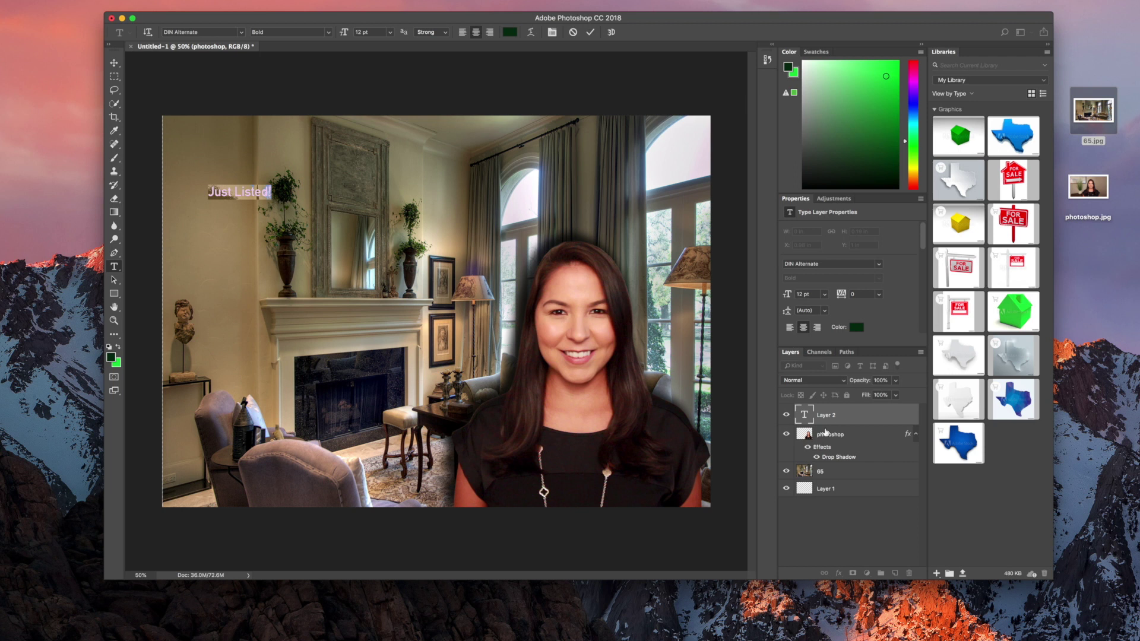
left_click(856, 327)
left_click_drag(729, 466, 713, 457)
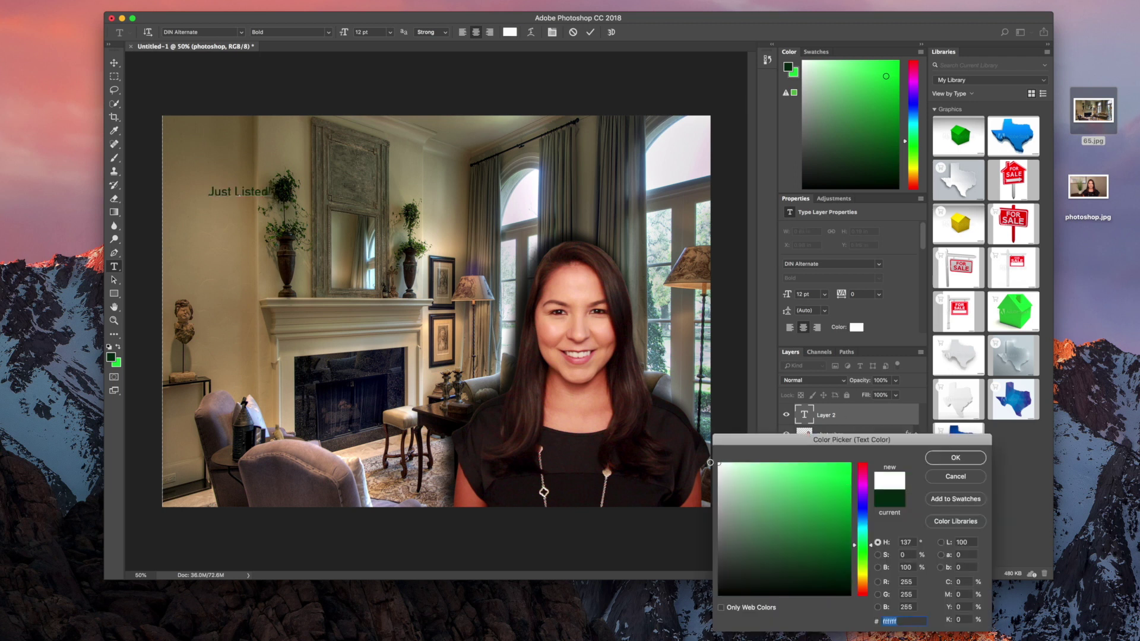
left_click(956, 457)
Set the "Just Listed!" text to the Brush Script MT font at 48 pt.
left_click(878, 265)
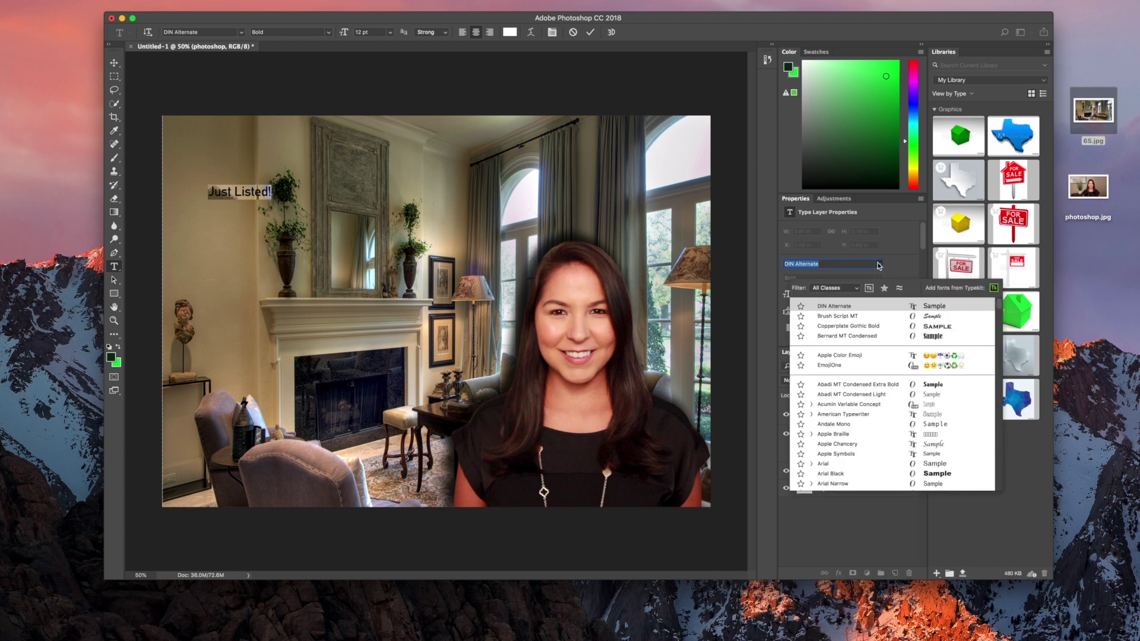
left_click(930, 322)
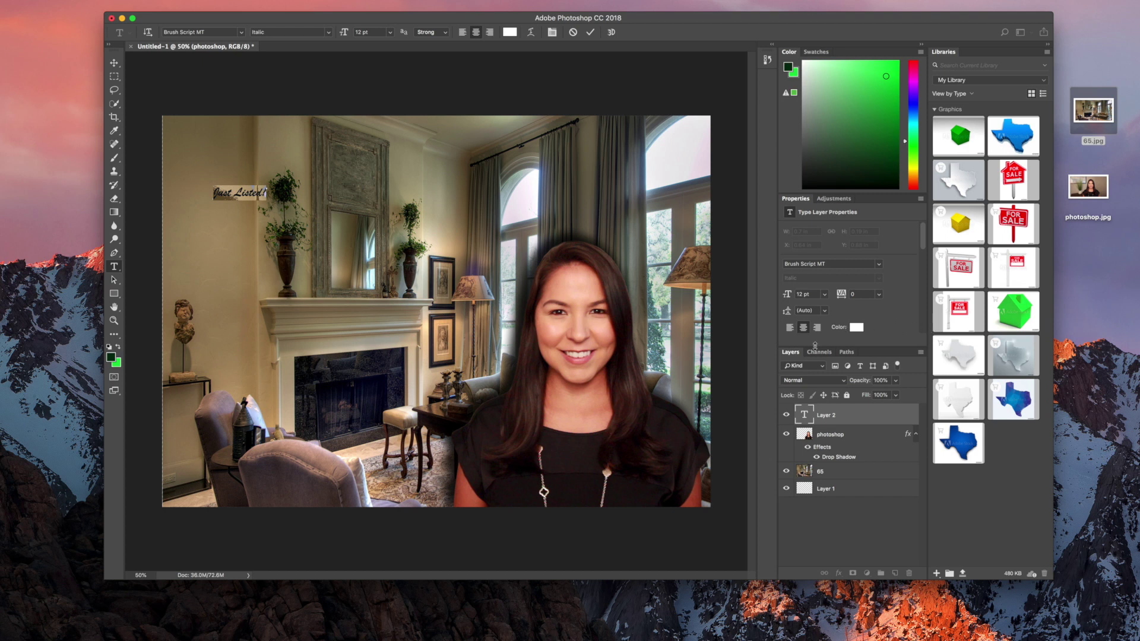
left_click(824, 295)
left_click(821, 412)
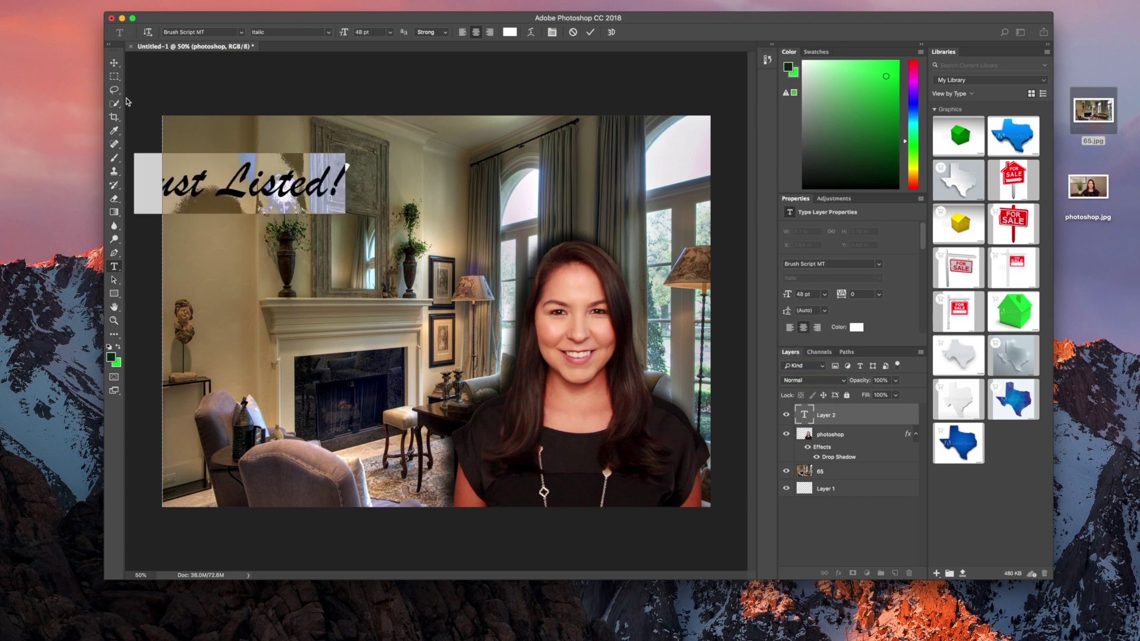
Move the "Just Listed!" text above the fireplace and enlarge it to about 61 pt.
left_click(113, 63)
left_click_drag(233, 177, 404, 206)
left_click_drag(470, 226, 527, 239)
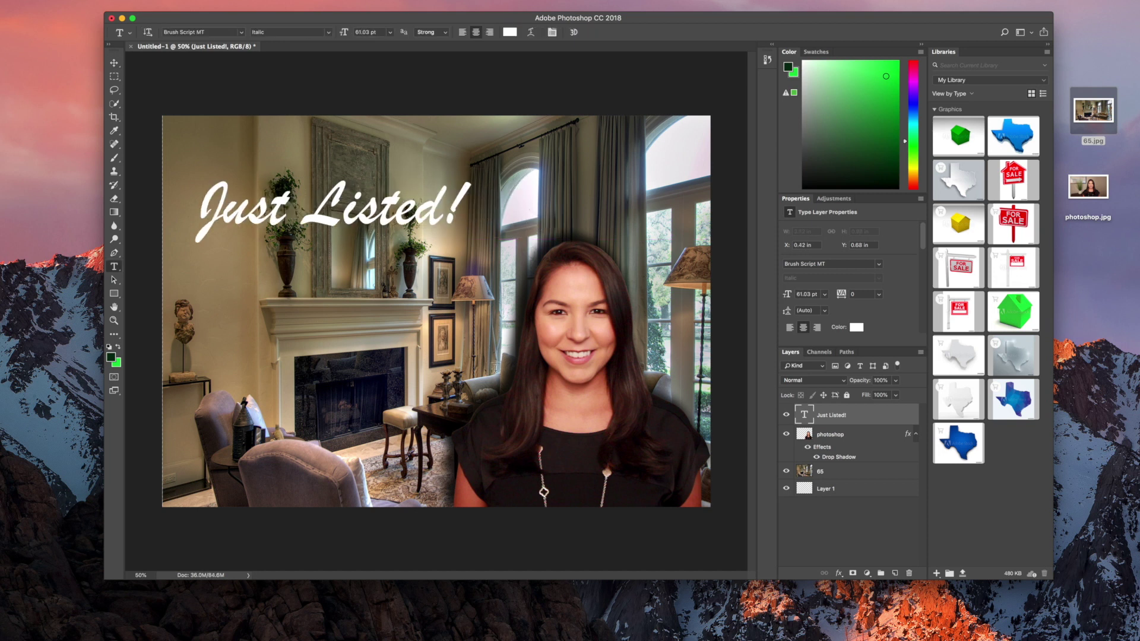